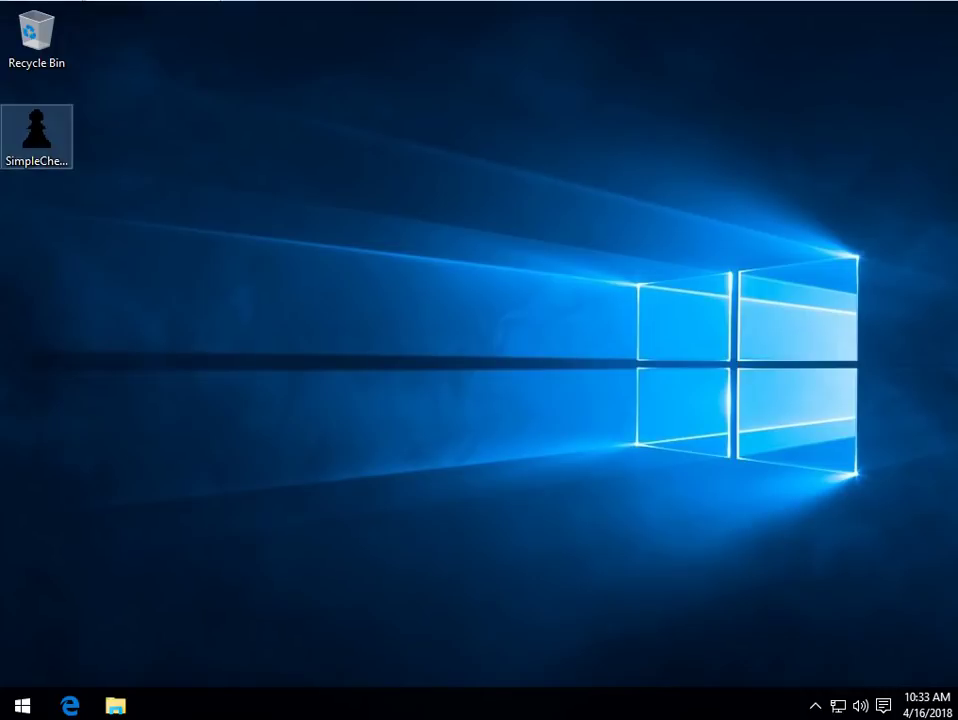
Step: Try to launch SimpleChess.exe from the desktop and dismiss the resulting dialog
{"action": "double_click", "coordinate": [36, 135]}
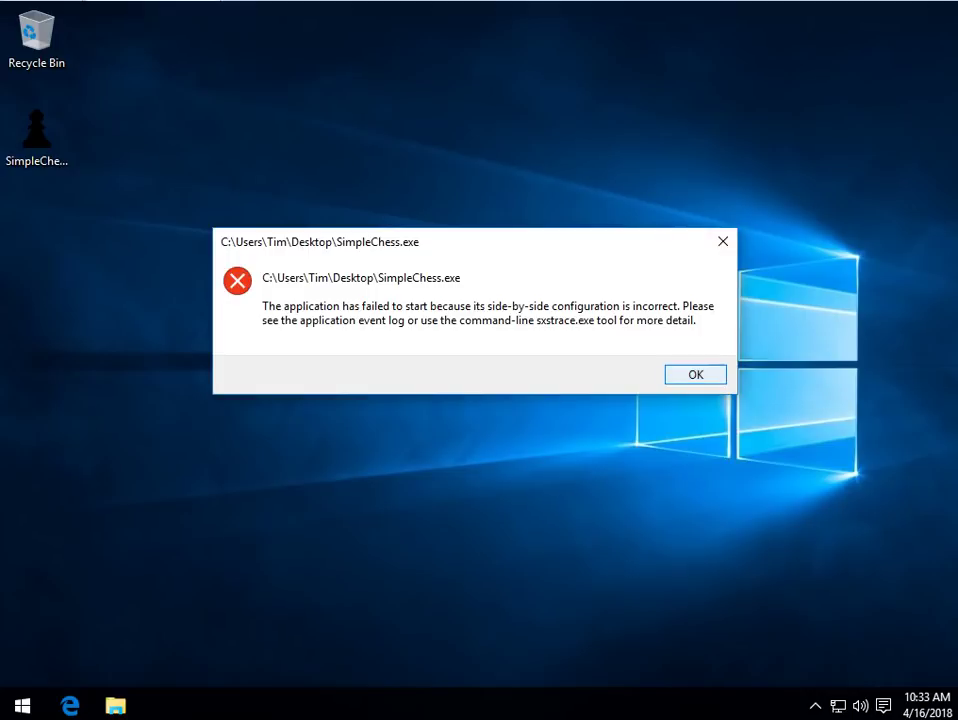
{"action": "left_click", "coordinate": [696, 375]}
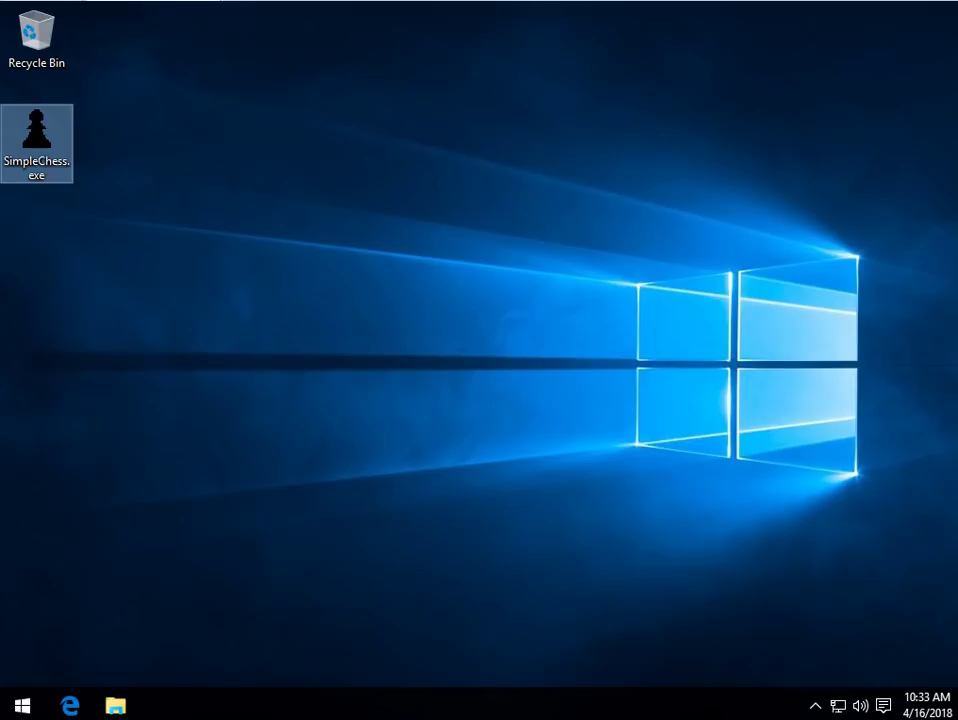
Step: Switch to Microsoft Edge and read the MajorGeeks article on the side-by-side configuration error, down to the registry check instructions
{"action": "left_click", "coordinate": [69, 706]}
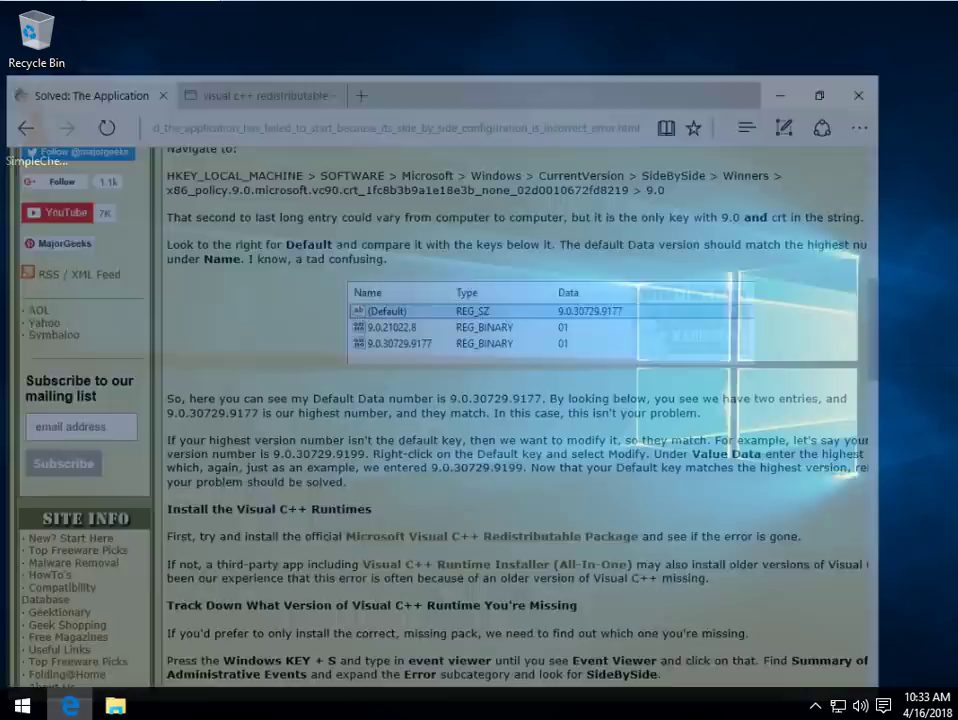
{"action": "scroll", "coordinate": [564, 375], "scroll_direction": "up", "scroll_amount": 8}
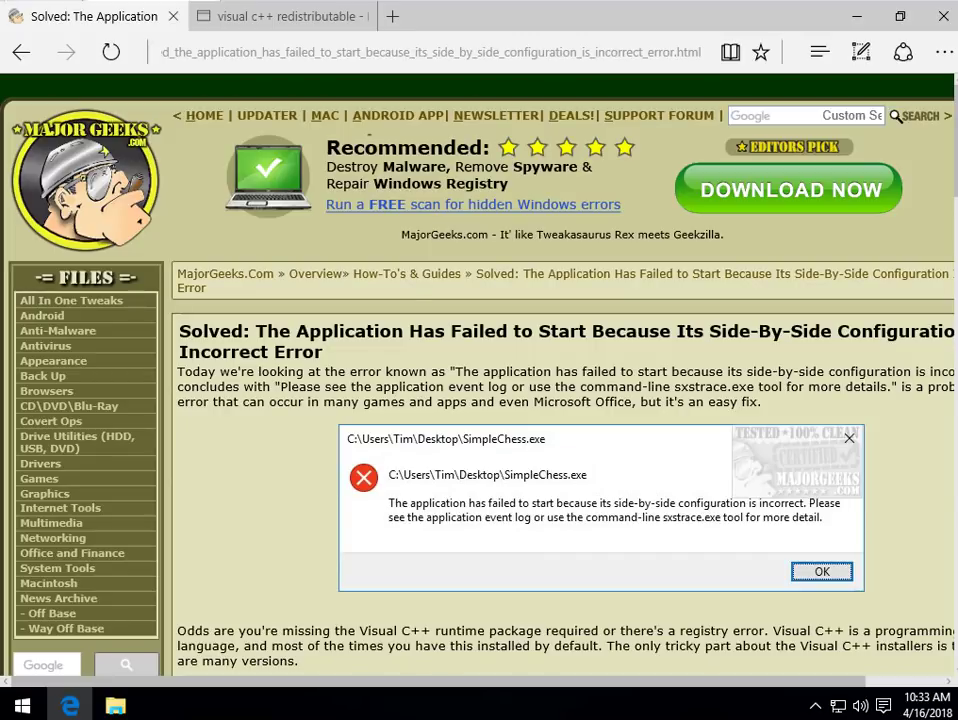
{"action": "scroll", "coordinate": [560, 400], "scroll_direction": "down", "scroll_amount": 2}
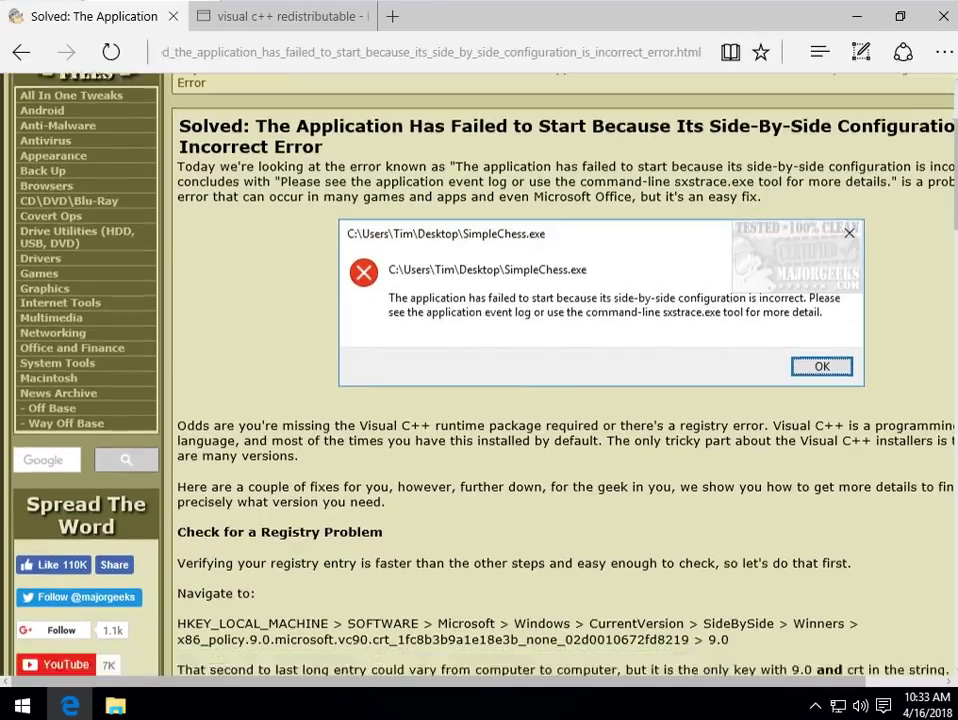
{"action": "scroll", "coordinate": [560, 400], "scroll_direction": "down", "scroll_amount": 5}
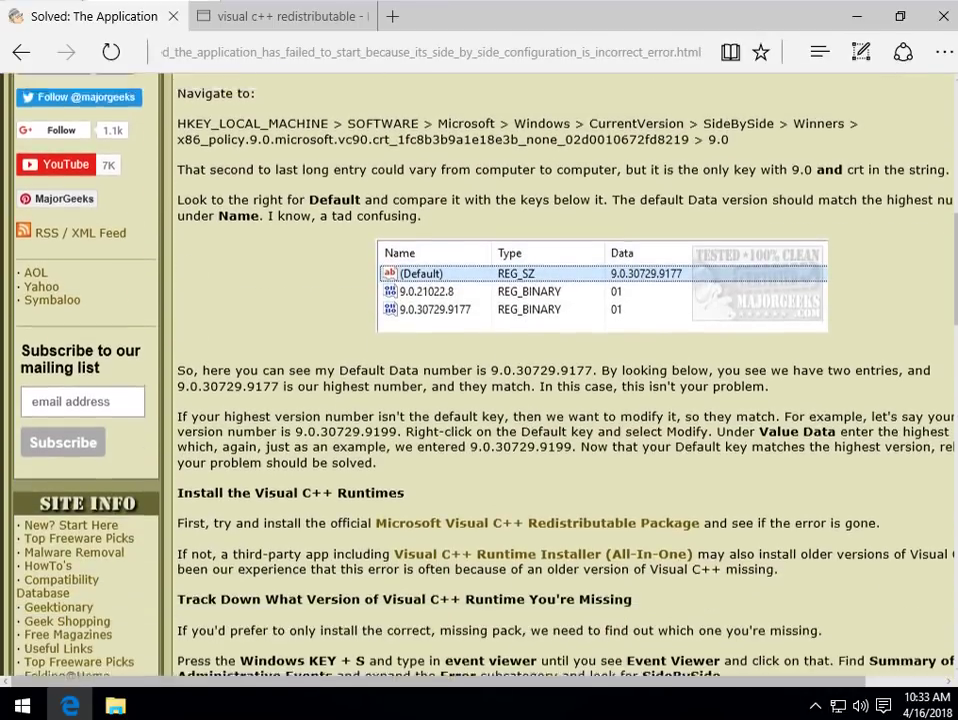
{"action": "scroll", "coordinate": [560, 400], "scroll_direction": "down", "scroll_amount": 1}
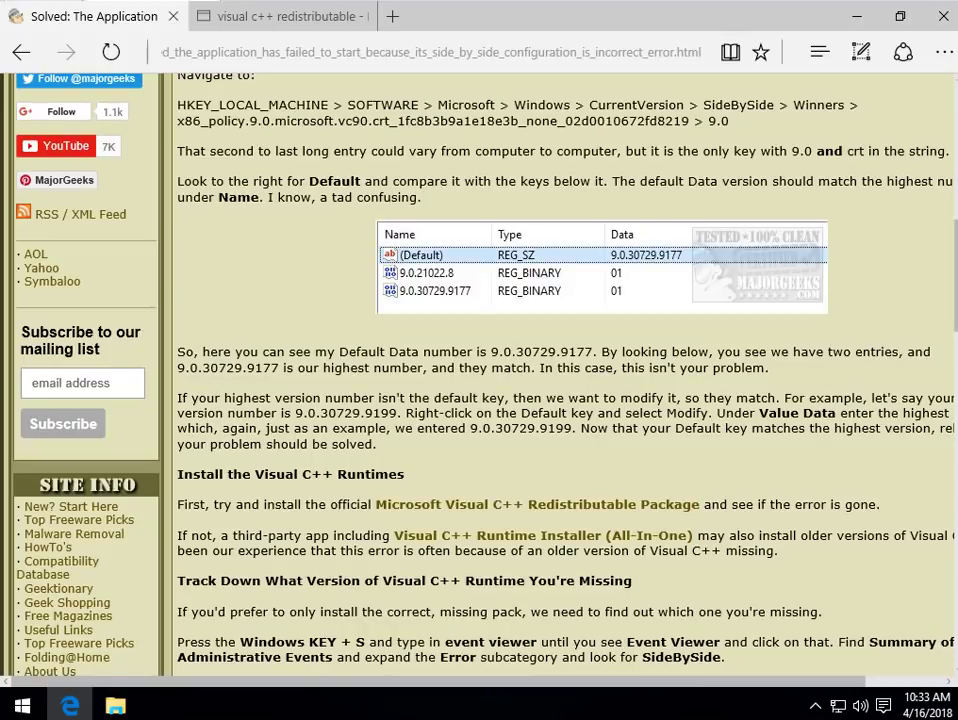
Step: Run regedit to open the Registry Editor and allow it to make changes
{"action": "key", "text": "super+r"}
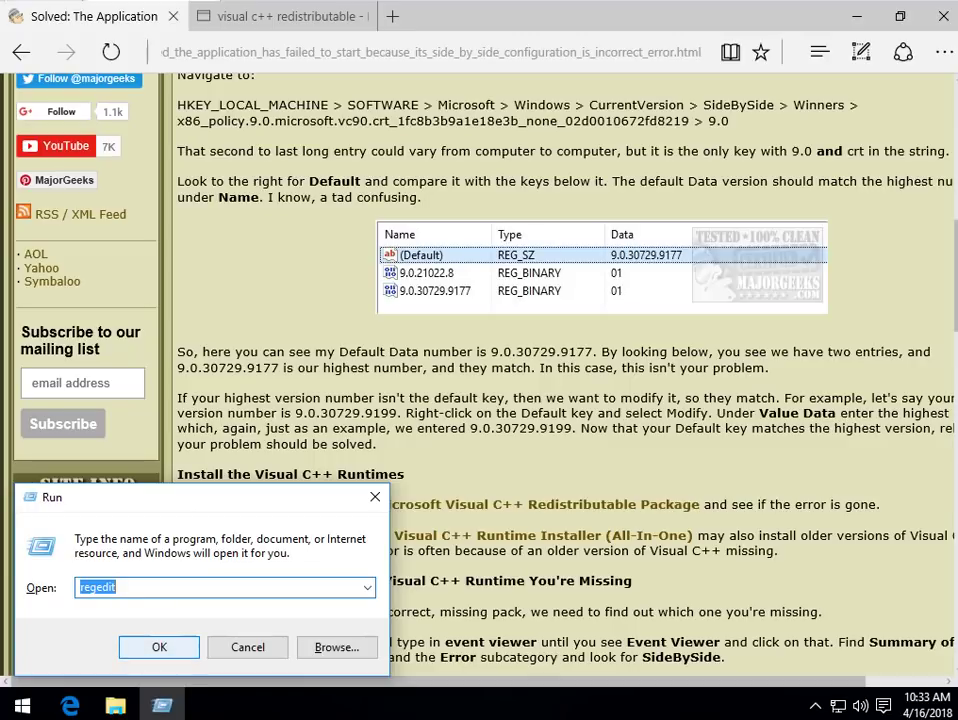
{"action": "key", "text": "Return"}
{"action": "key", "text": "alt+y"}
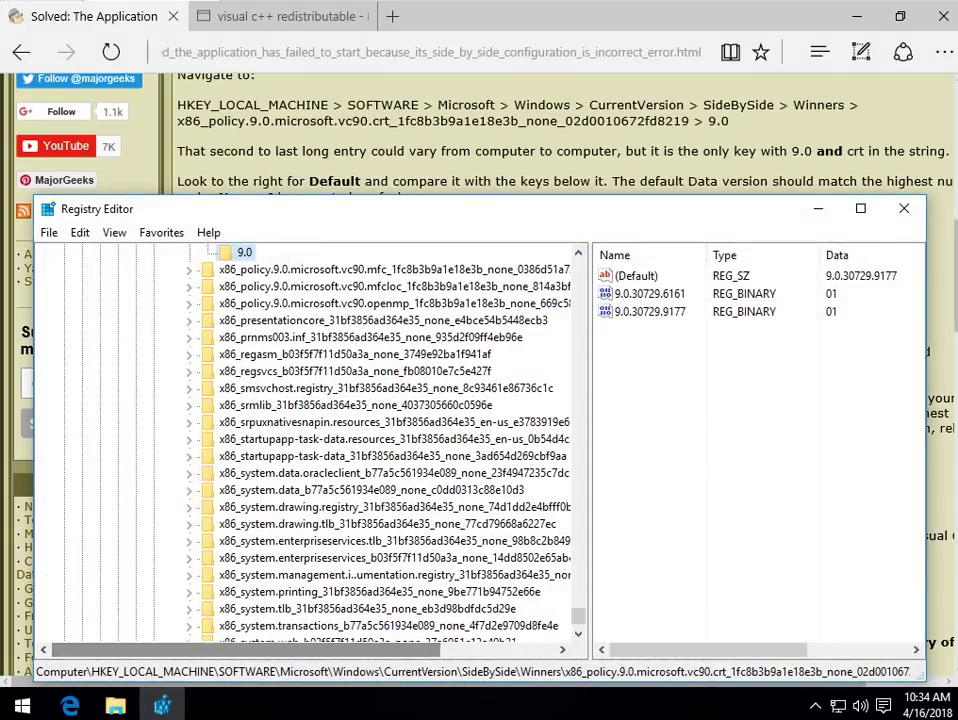
Step: Go to HKEY_LOCAL_MACHINE\SOFTWARE\Microsoft\Windows\CurrentVersion\SideBySide\Winners and select the 9.0 subkey of the x86_policy.9.0.microsoft.vc90.crt key
{"action": "left_click_drag", "start_coordinate": [578, 616], "coordinate": [578, 263]}
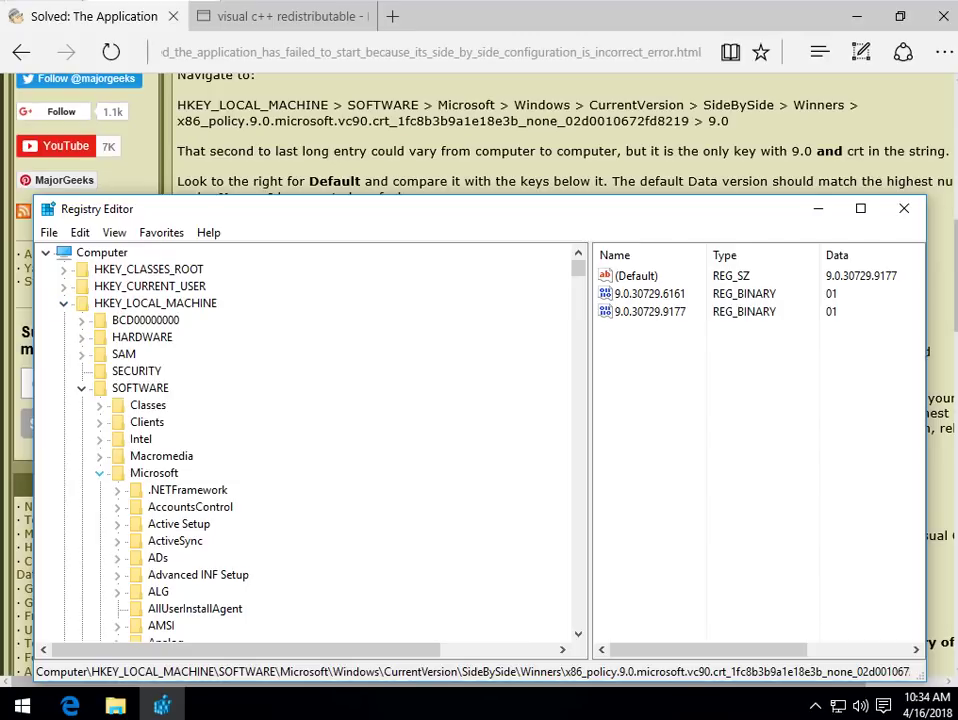
{"action": "scroll", "coordinate": [117, 473], "scroll_direction": "down", "scroll_amount": 17}
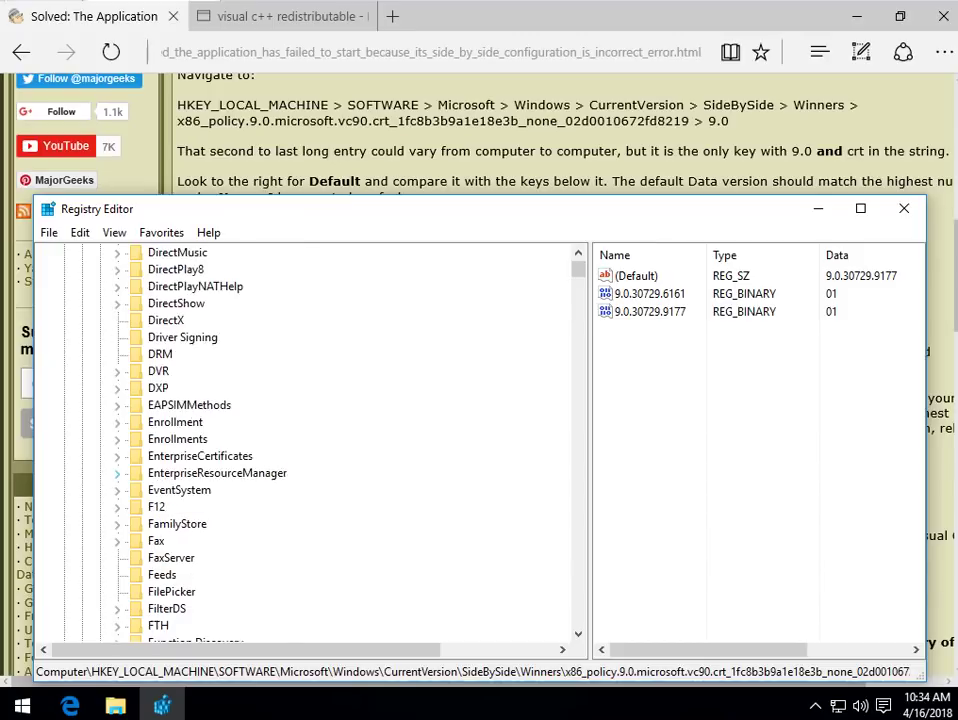
{"action": "scroll", "coordinate": [117, 473], "scroll_direction": "down", "scroll_amount": 17}
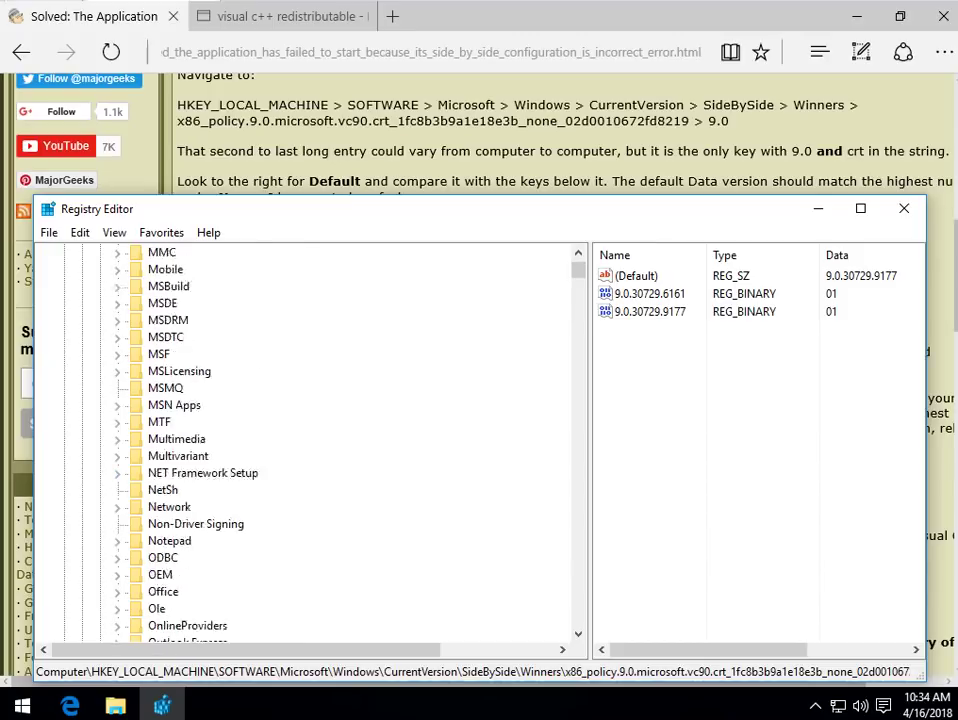
{"action": "scroll", "coordinate": [117, 473], "scroll_direction": "down", "scroll_amount": 7}
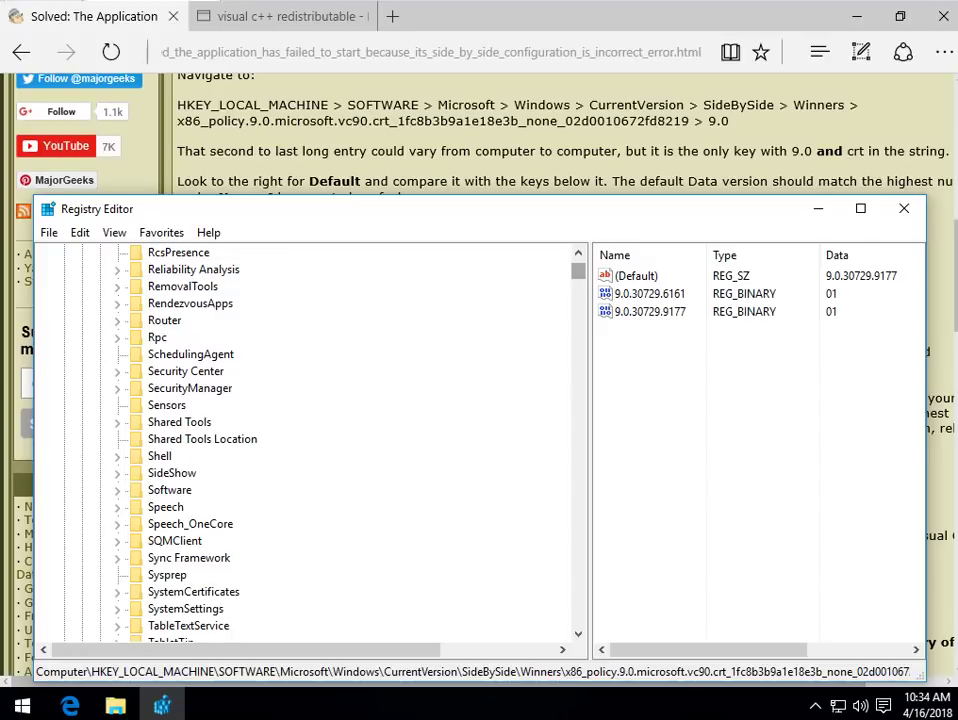
{"action": "left_click_drag", "start_coordinate": [578, 271], "coordinate": [578, 490]}
{"action": "scroll", "coordinate": [310, 440], "scroll_direction": "down", "scroll_amount": 20}
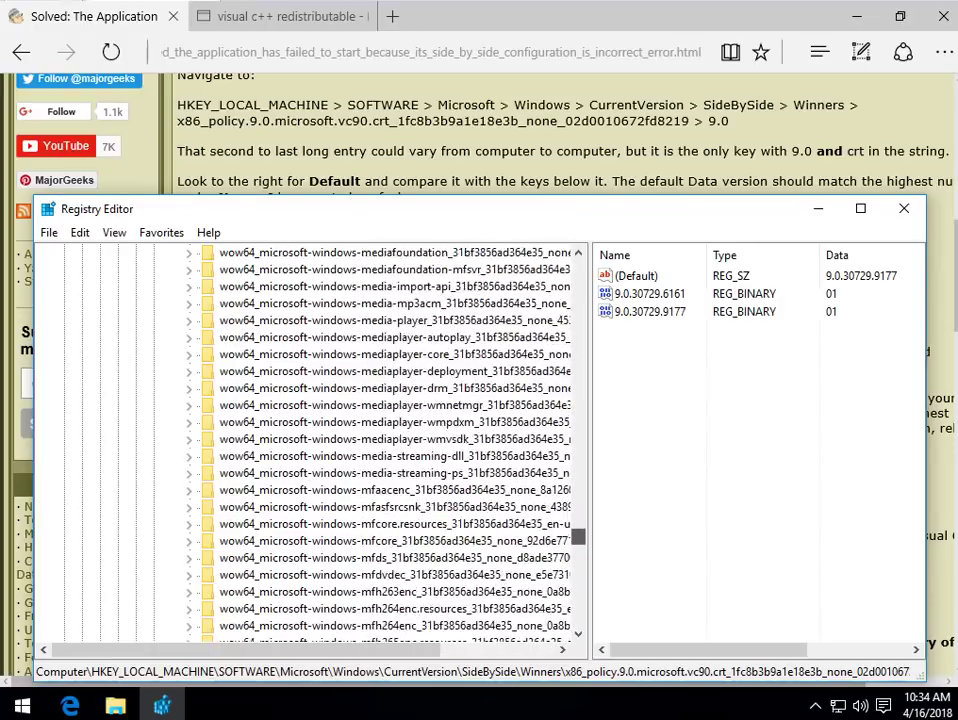
{"action": "scroll", "coordinate": [310, 440], "scroll_direction": "down", "scroll_amount": 20}
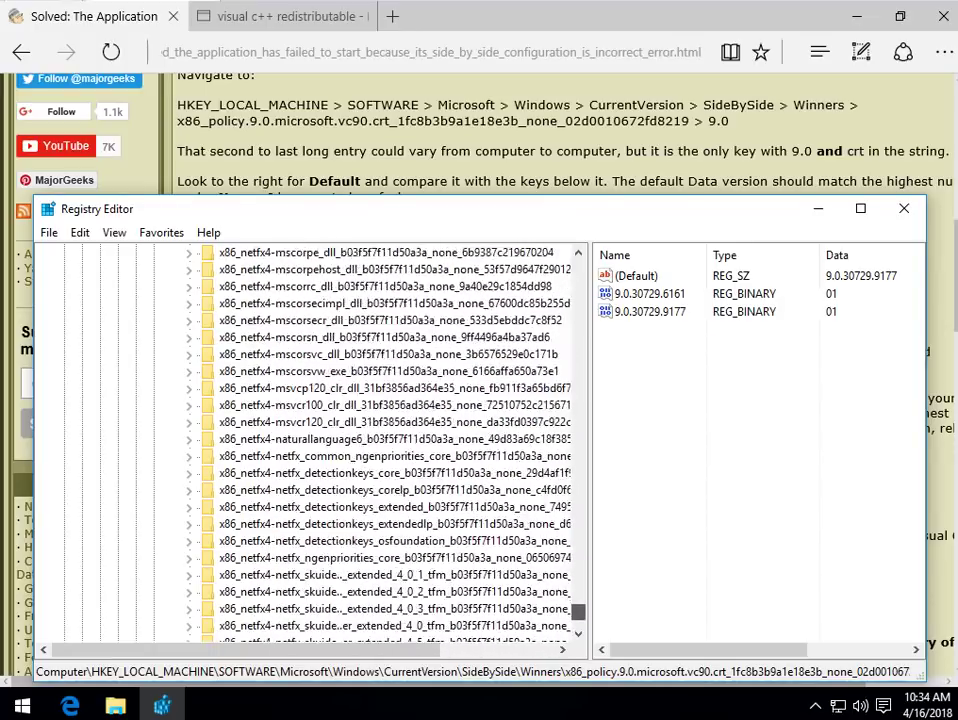
{"action": "left_click_drag", "start_coordinate": [578, 613], "coordinate": [578, 616]}
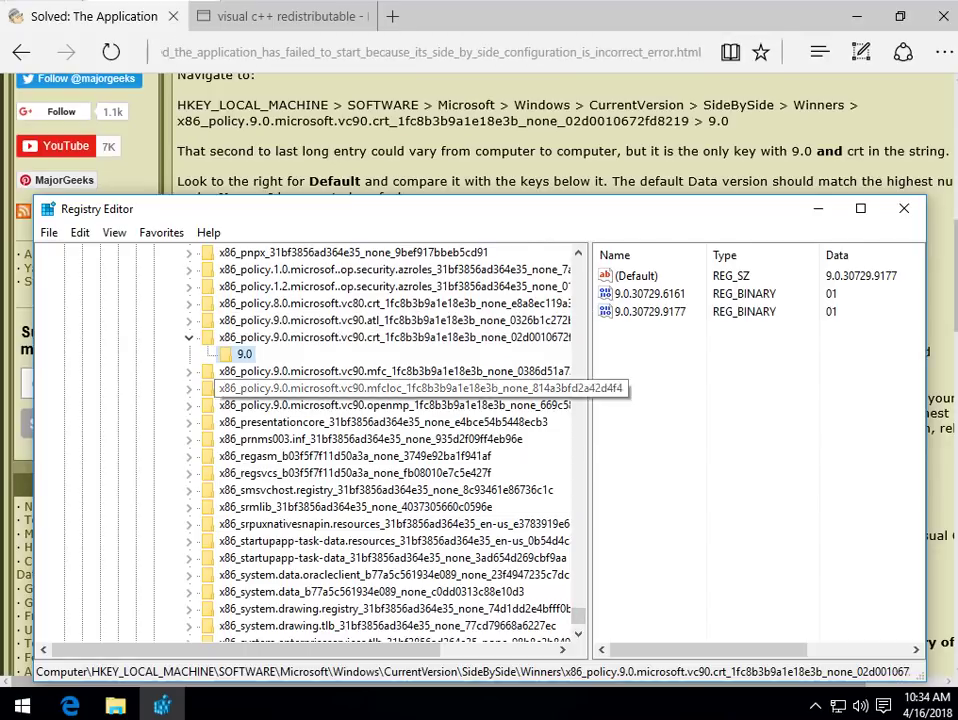
{"action": "scroll", "coordinate": [300, 395], "scroll_direction": "up", "scroll_amount": 2}
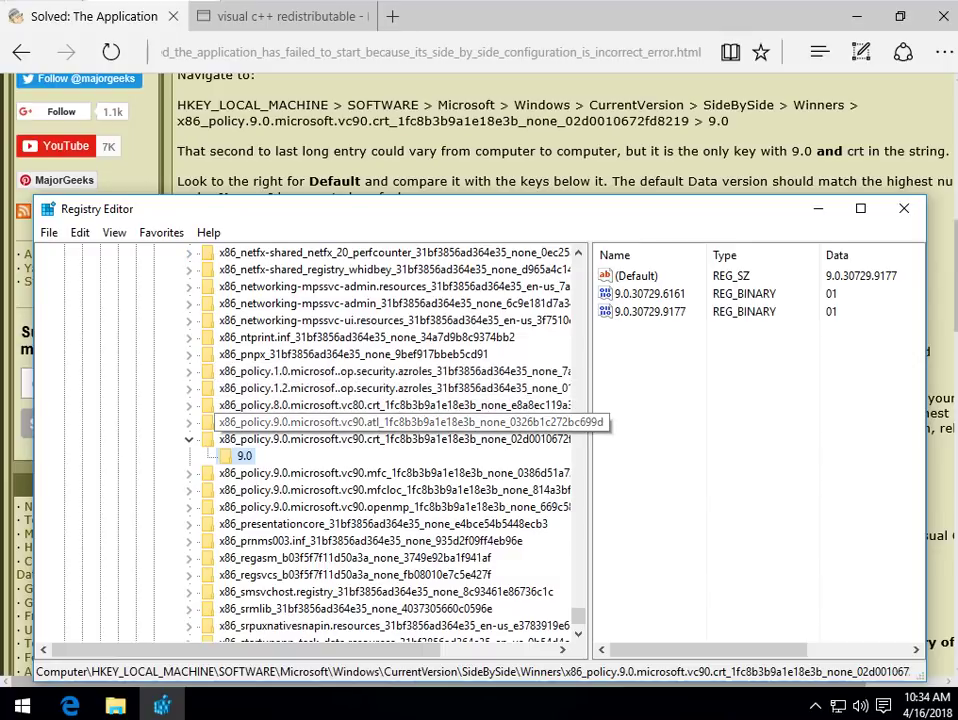
{"action": "left_click", "coordinate": [390, 439]}
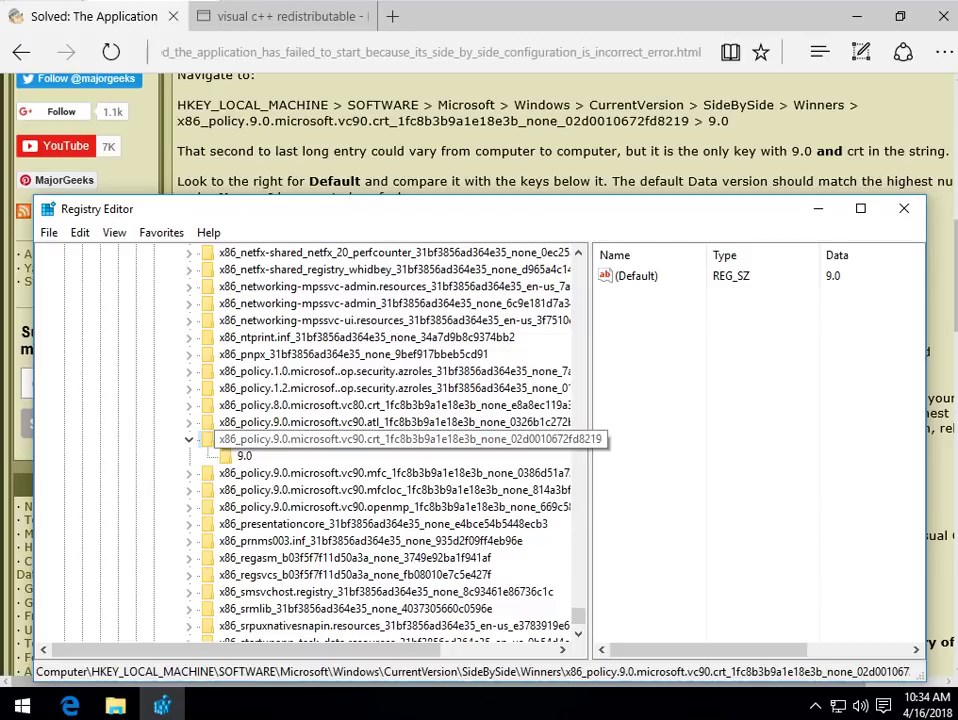
{"action": "left_click", "coordinate": [244, 456]}
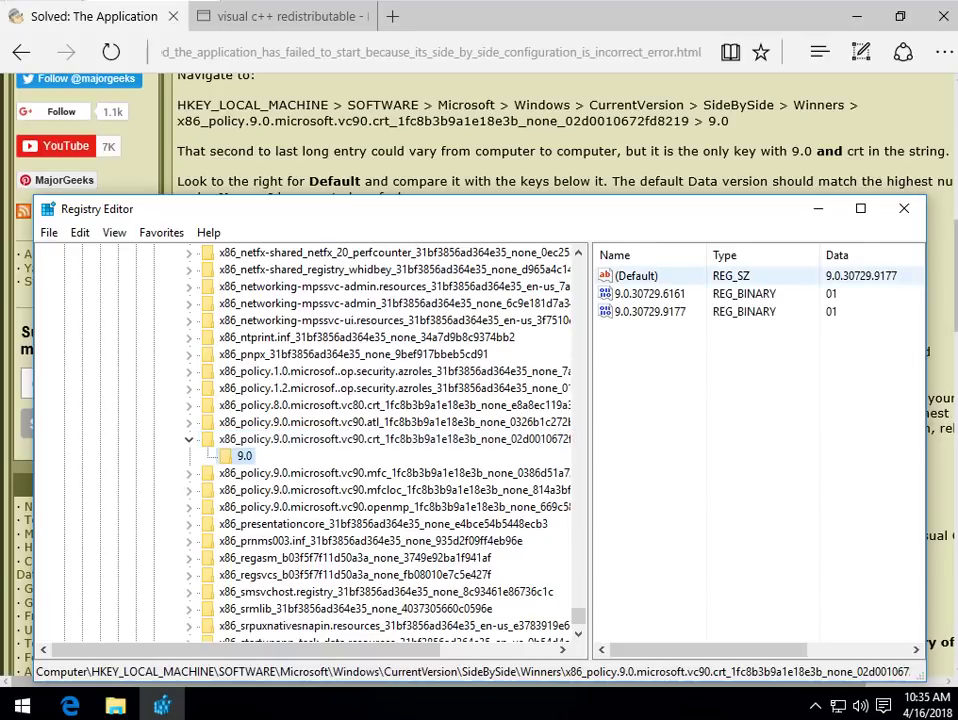
Step: Compare the (Default) value with the highest version entry, and copy the entry name 9.0.30729.9177 without changing its binary data
{"action": "left_click", "coordinate": [637, 276]}
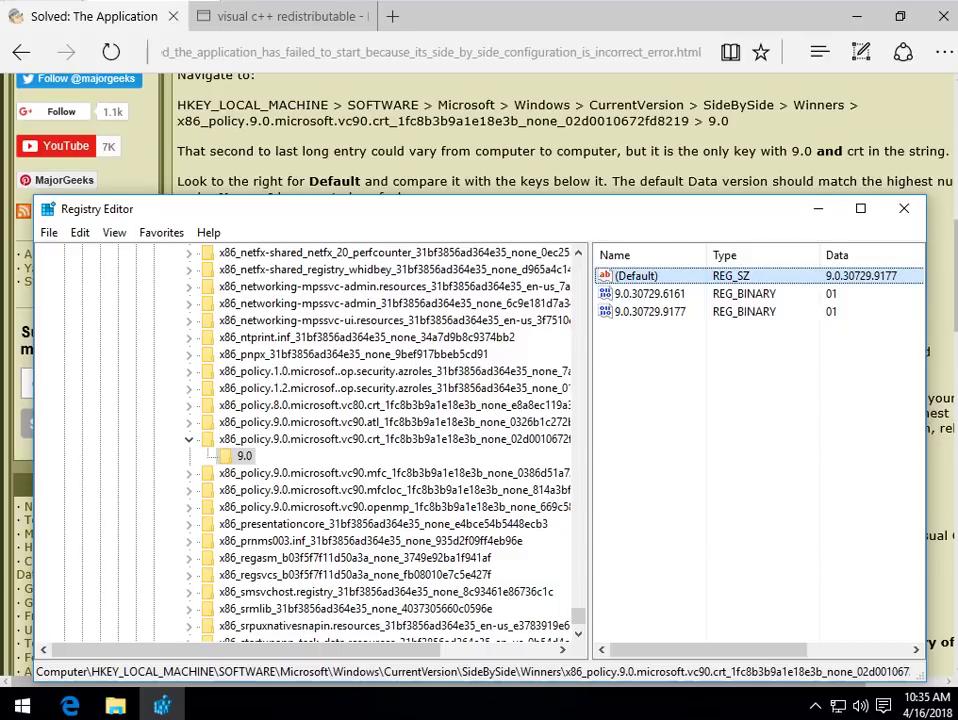
{"action": "left_click", "coordinate": [650, 312]}
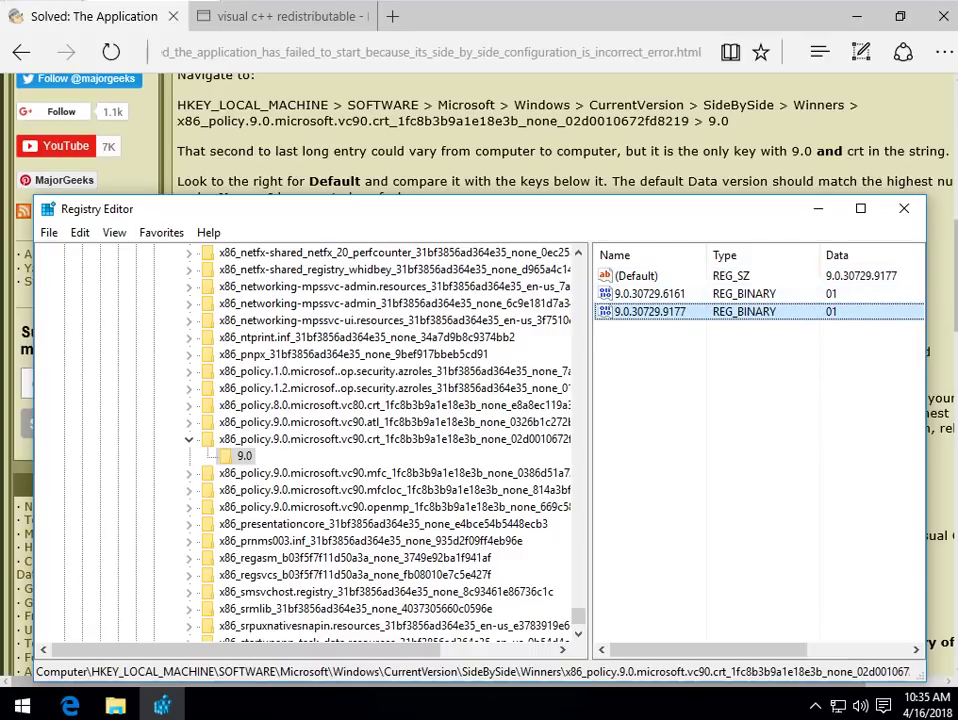
{"action": "right_click", "coordinate": [673, 312]}
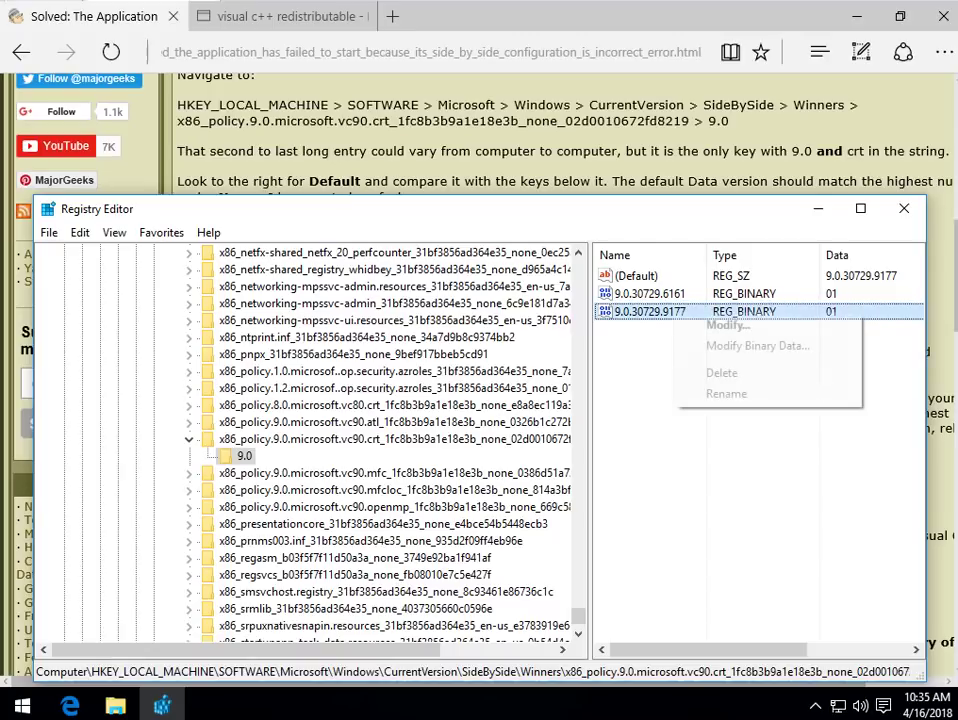
{"action": "left_click", "coordinate": [727, 325]}
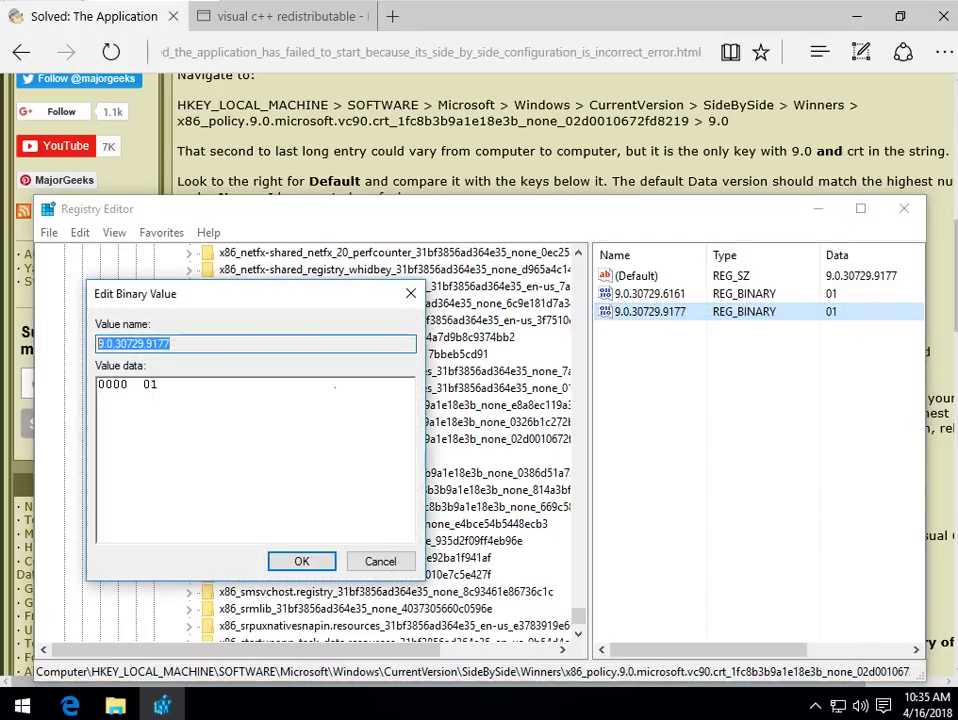
{"action": "right_click", "coordinate": [104, 344]}
{"action": "left_click", "coordinate": [128, 400]}
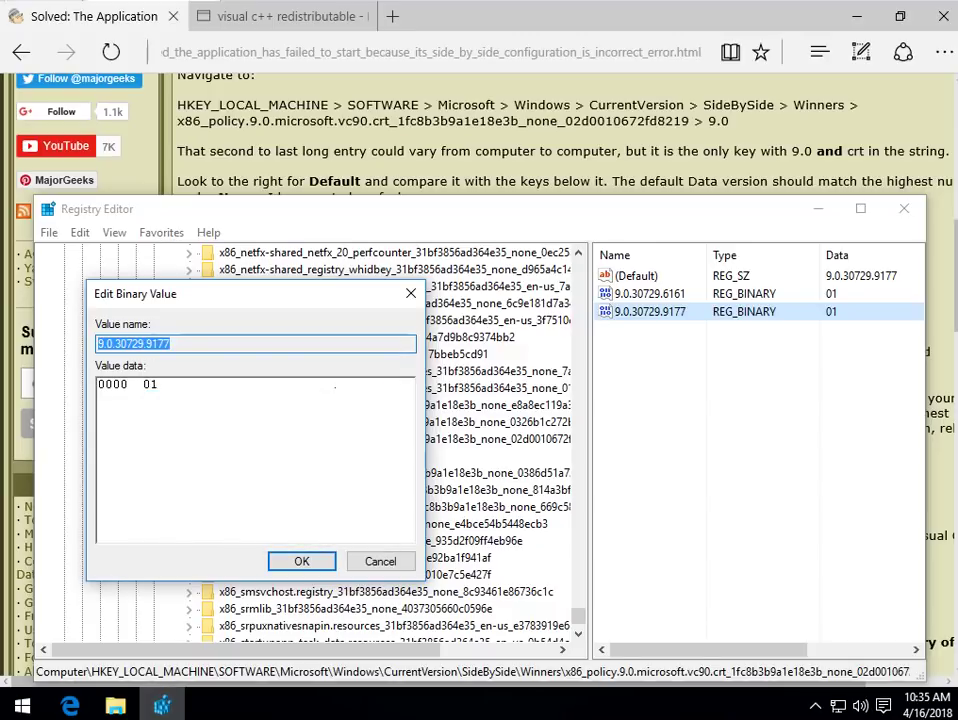
{"action": "left_click", "coordinate": [381, 561]}
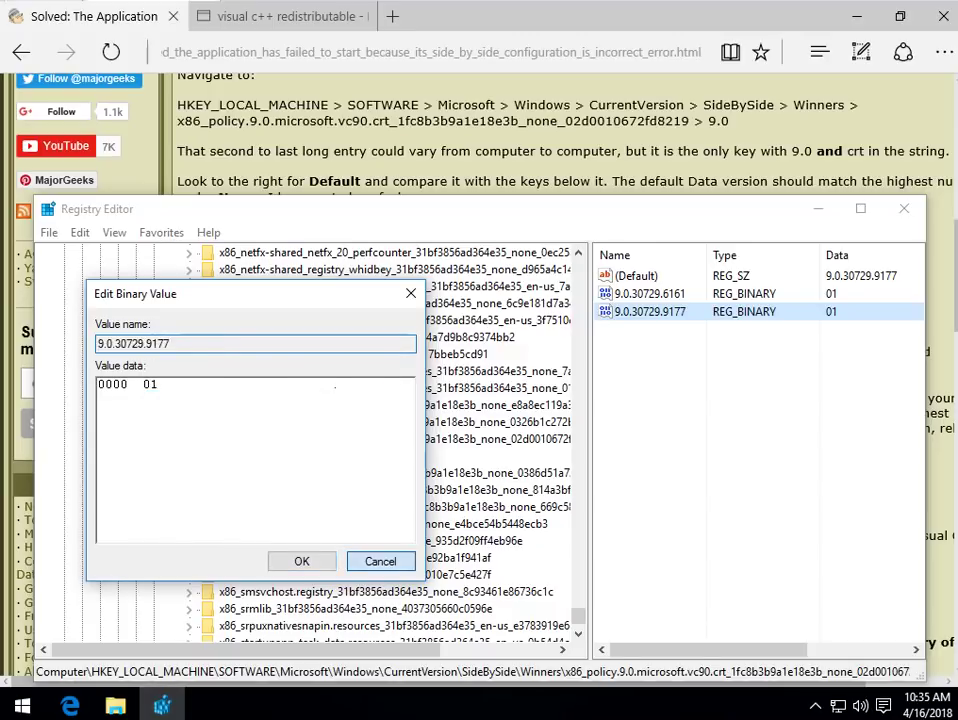
Step: Open the (Default) value of the 9.0 key for modification and clear its value data
{"action": "left_click", "coordinate": [637, 276]}
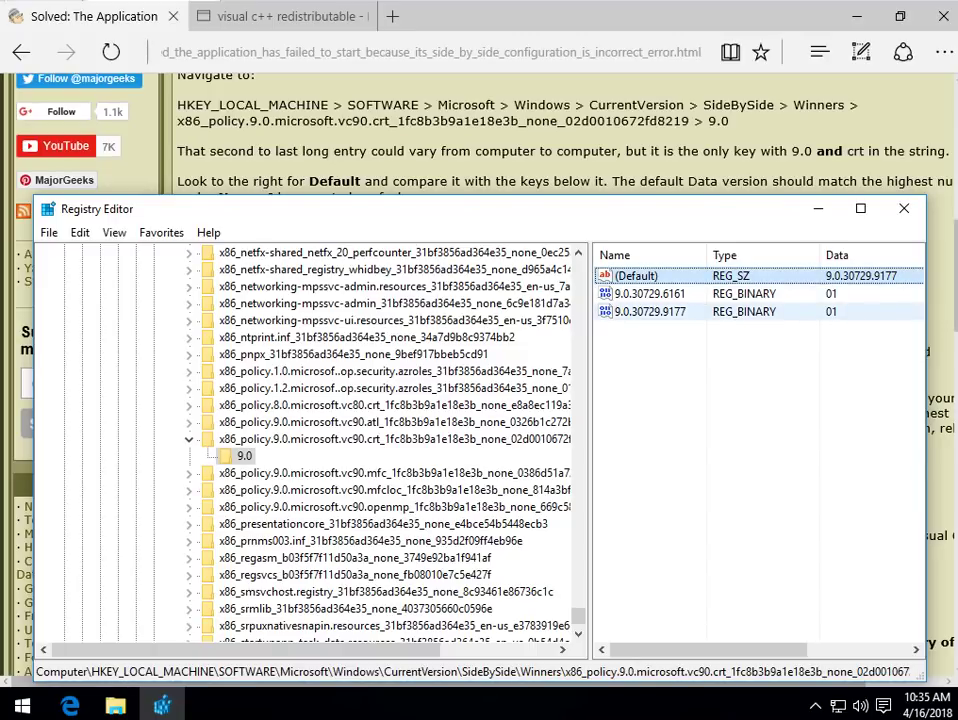
{"action": "right_click", "coordinate": [638, 277]}
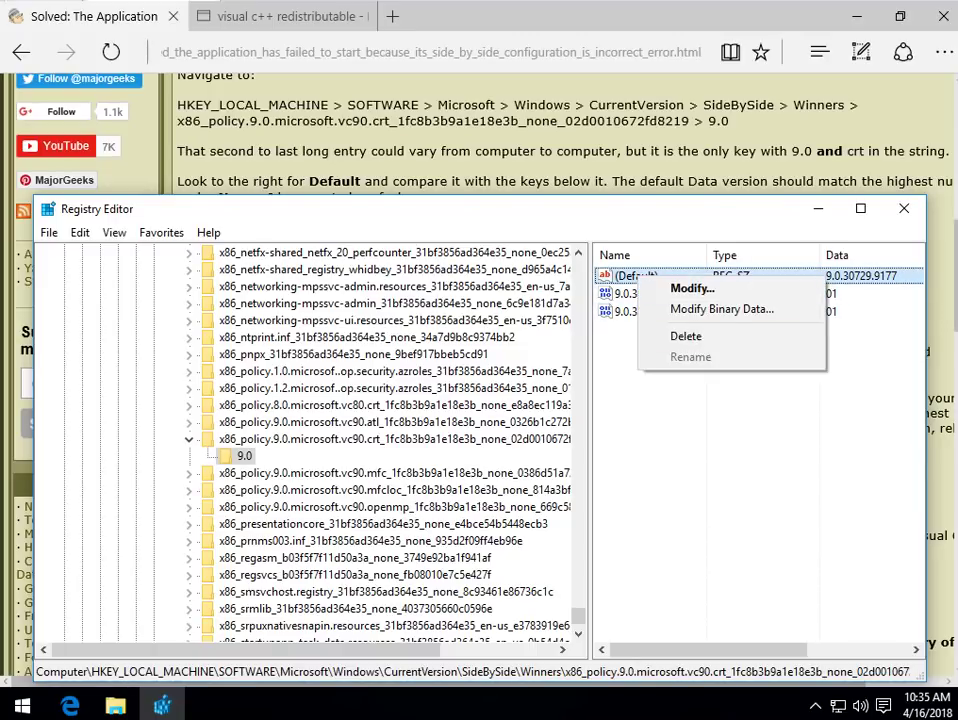
{"action": "left_click", "coordinate": [692, 289]}
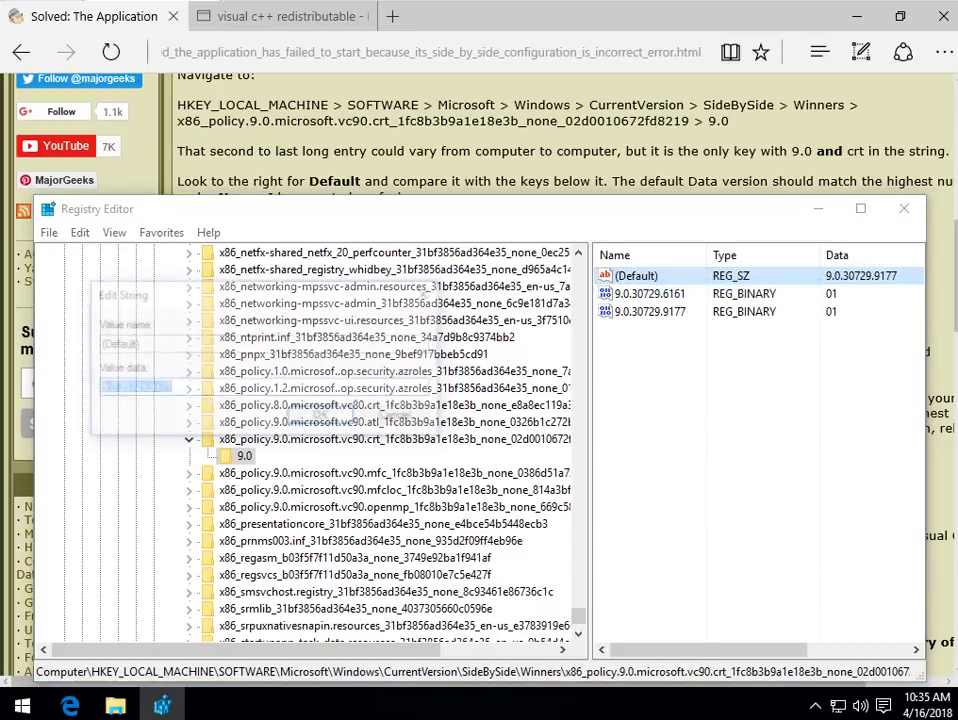
{"action": "left_click", "coordinate": [172, 388]}
{"action": "left_click_drag", "start_coordinate": [172, 388], "coordinate": [96, 388]}
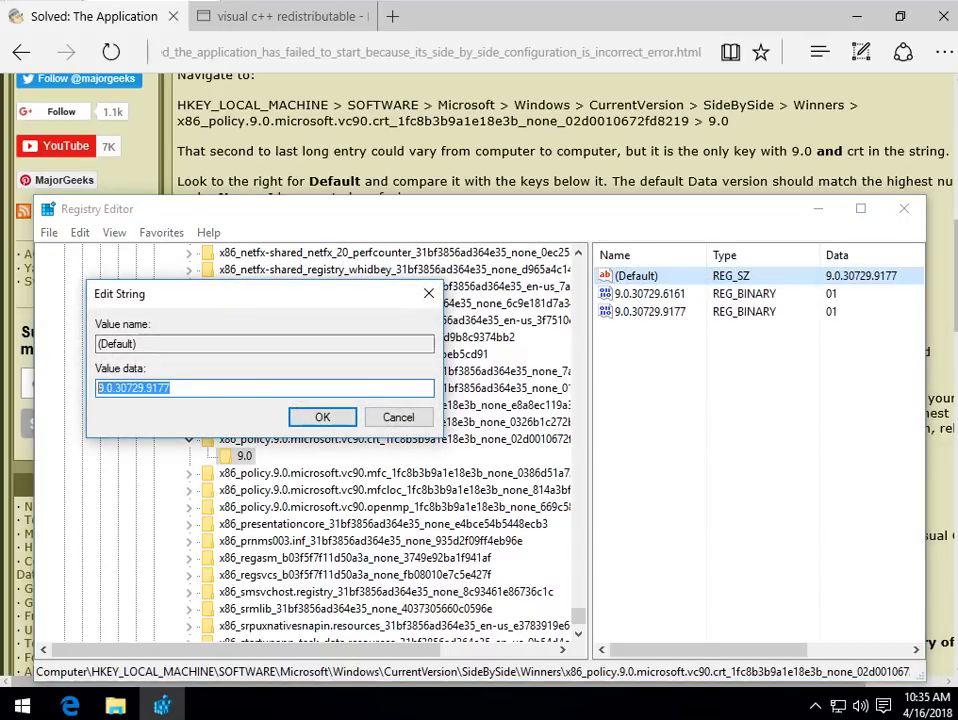
{"action": "key", "text": "BackSpace"}
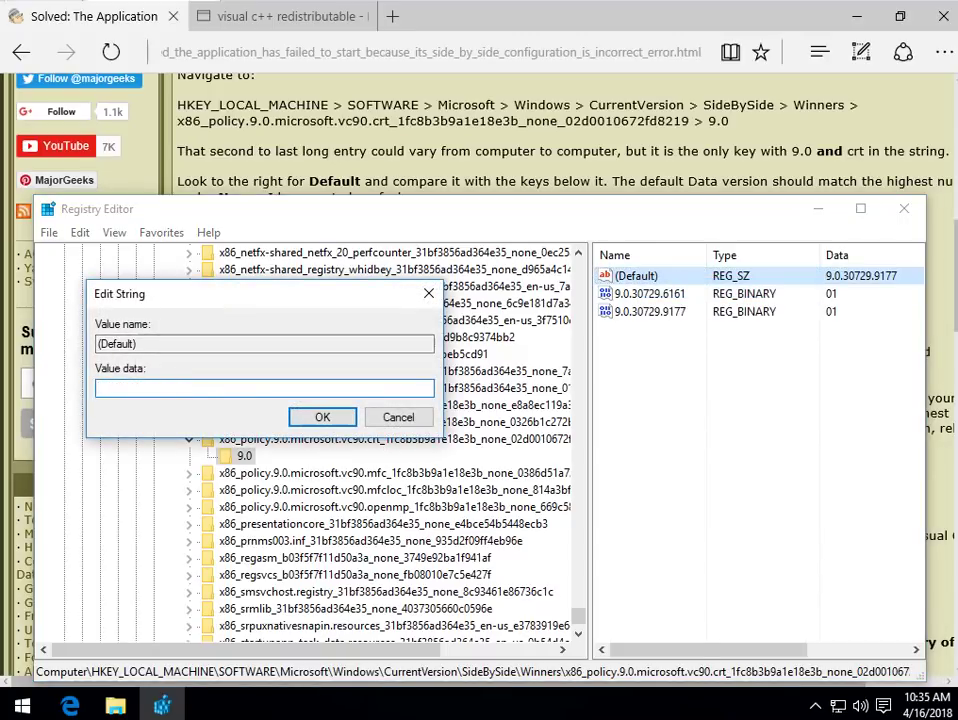
Step: Try the copied version number with its last two digits replaced by 99 as value data, and clear the field again
{"action": "key", "text": "ctrl+v"}
{"action": "key", "text": "BackSpace"}
{"action": "key", "text": "BackSpace"}
{"action": "type", "text": "99"}
{"action": "key", "text": "BackSpace"}
{"action": "key", "text": "BackSpace"}
{"action": "key", "text": "BackSpace"}
{"action": "key", "text": "BackSpace"}
{"action": "key", "text": "BackSpace"}
{"action": "key", "text": "BackSpace"}
{"action": "key", "text": "BackSpace"}
{"action": "key", "text": "BackSpace"}
{"action": "key", "text": "BackSpace"}
{"action": "key", "text": "BackSpace"}
{"action": "key", "text": "BackSpace"}
{"action": "key", "text": "BackSpace"}
{"action": "key", "text": "BackSpace"}
{"action": "key", "text": "BackSpace"}
Step: Set the (Default) value data to the copied version number 9.0.30729.9177 and apply it
{"action": "key", "text": "ctrl+v"}
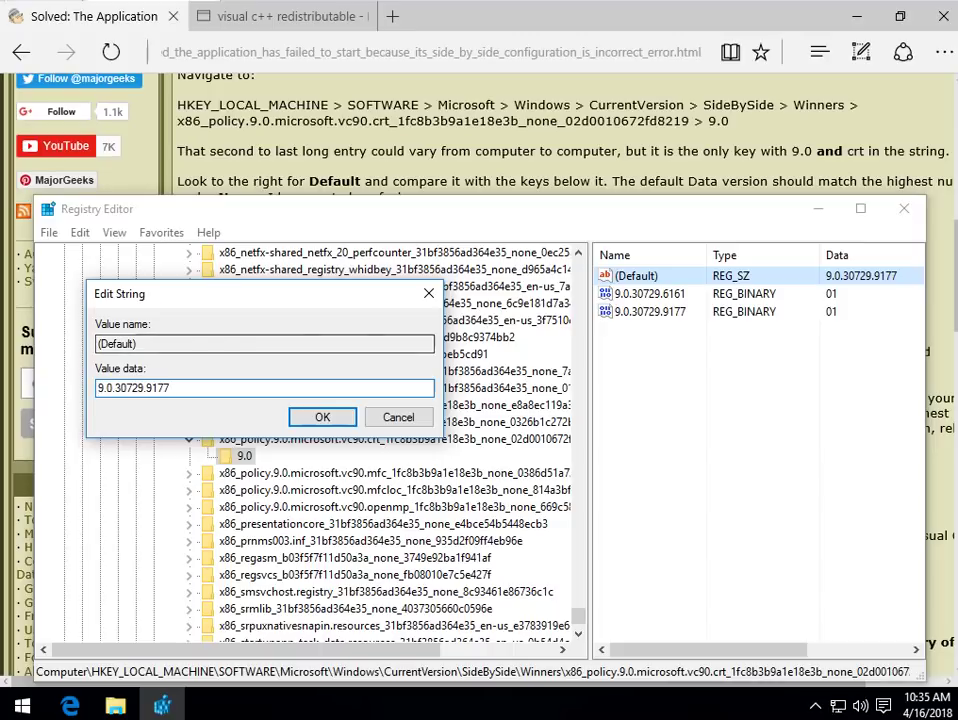
{"action": "key", "text": "Return"}
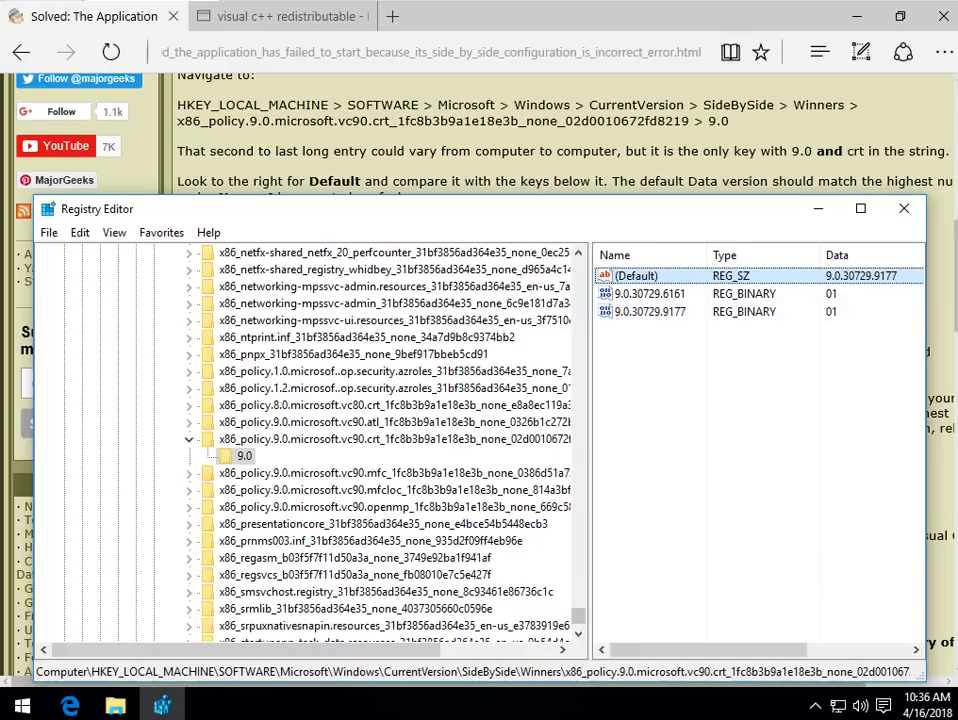
Step: Close the Registry Editor and continue the article at the Visual C++ runtime sections
{"action": "left_click_drag", "start_coordinate": [603, 218], "coordinate": [616, 171]}
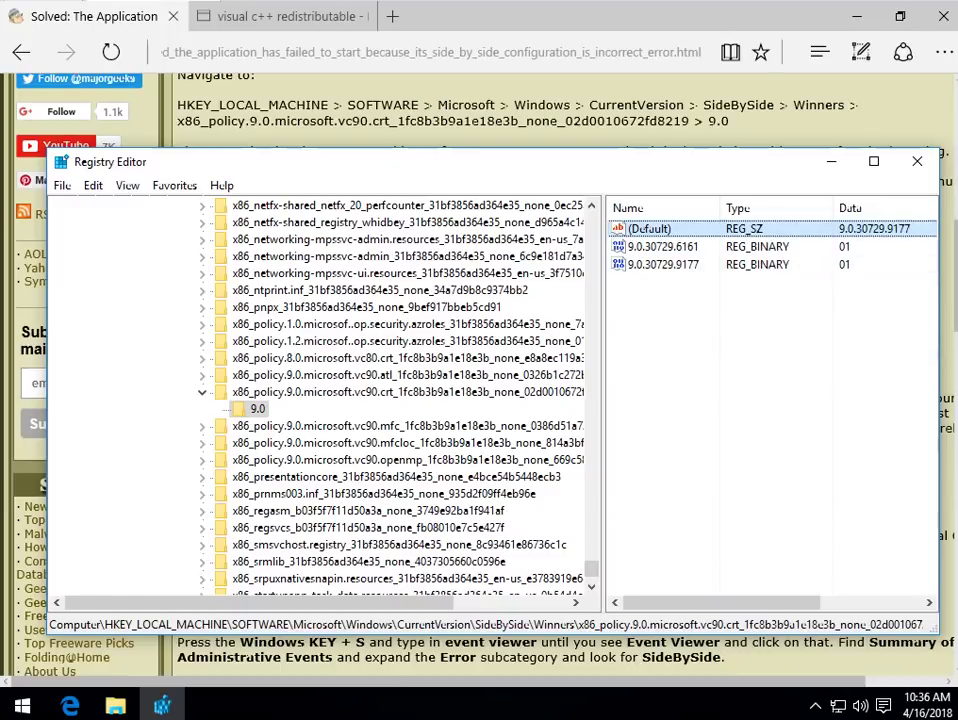
{"action": "key", "text": "alt+F4"}
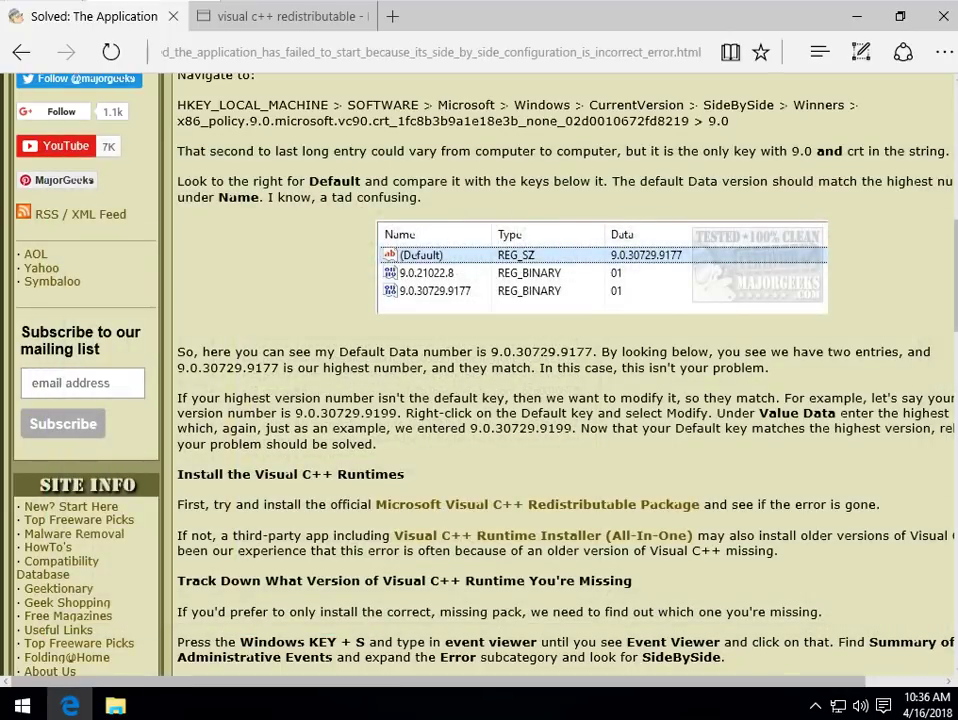
{"action": "scroll", "coordinate": [560, 380], "scroll_direction": "down", "scroll_amount": 3}
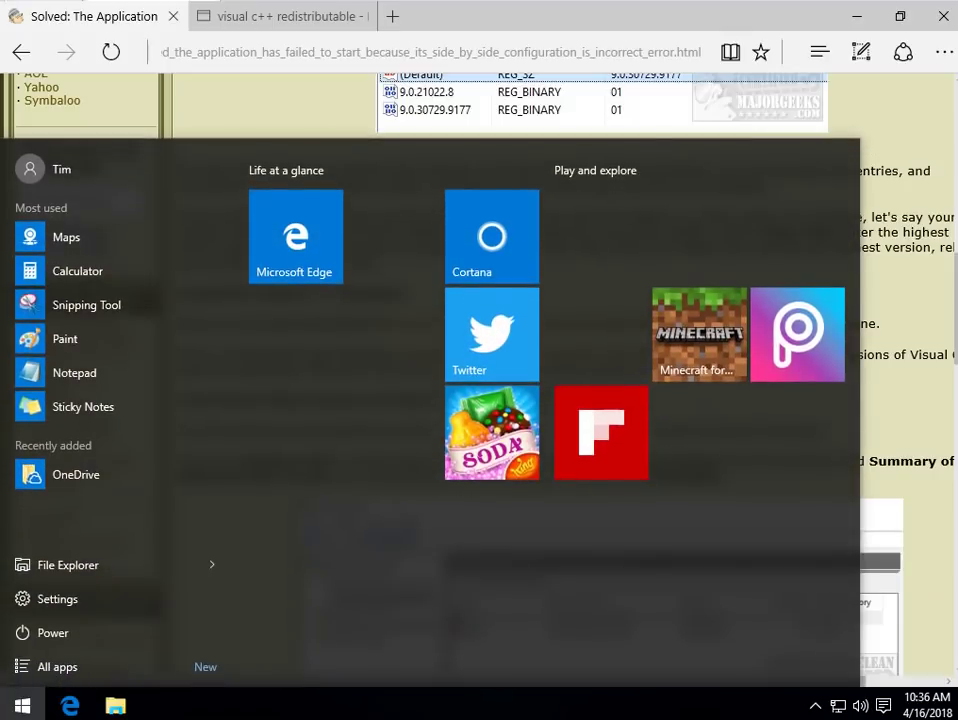
Step: Search Windows for programs and open Programs and Features
{"action": "key", "text": "super+s"}
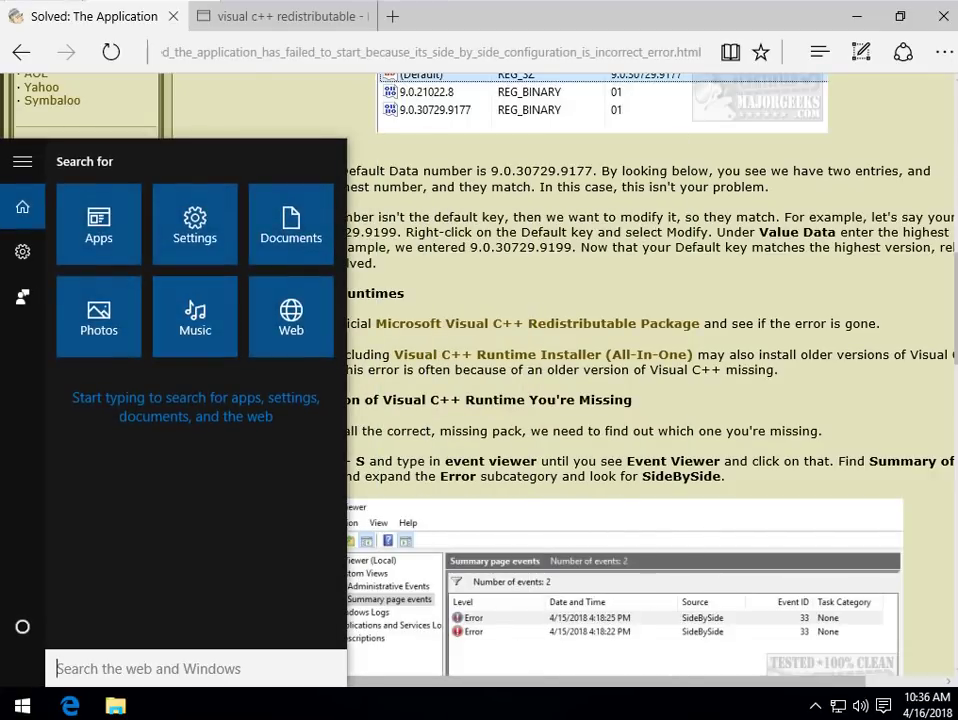
{"action": "type", "text": "progrs"}
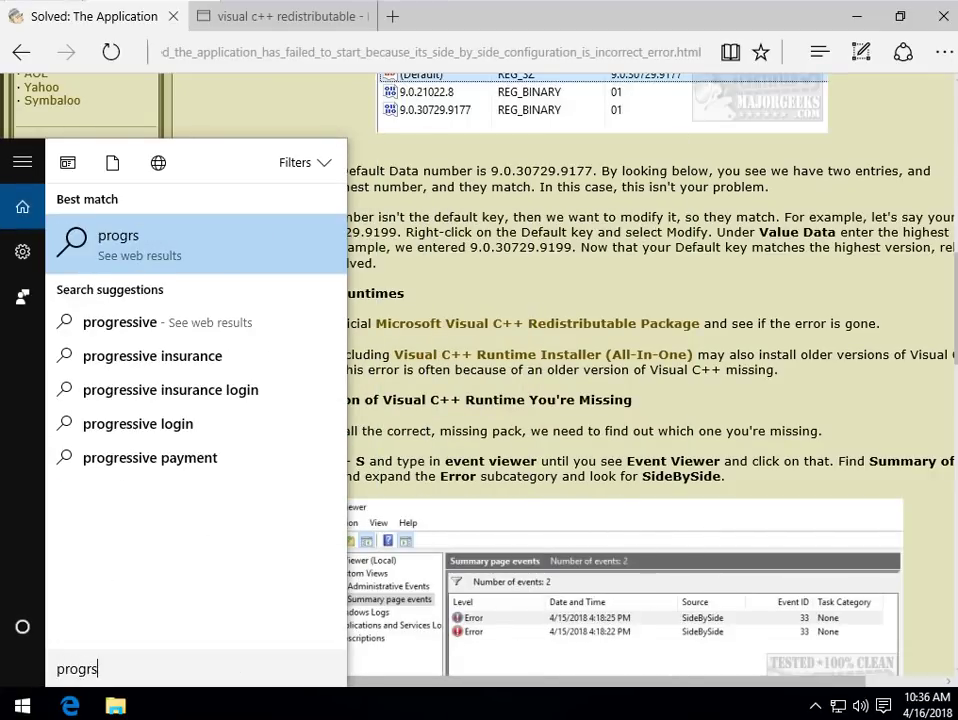
{"action": "key", "text": "BackSpace"}
{"action": "type", "text": "a"}
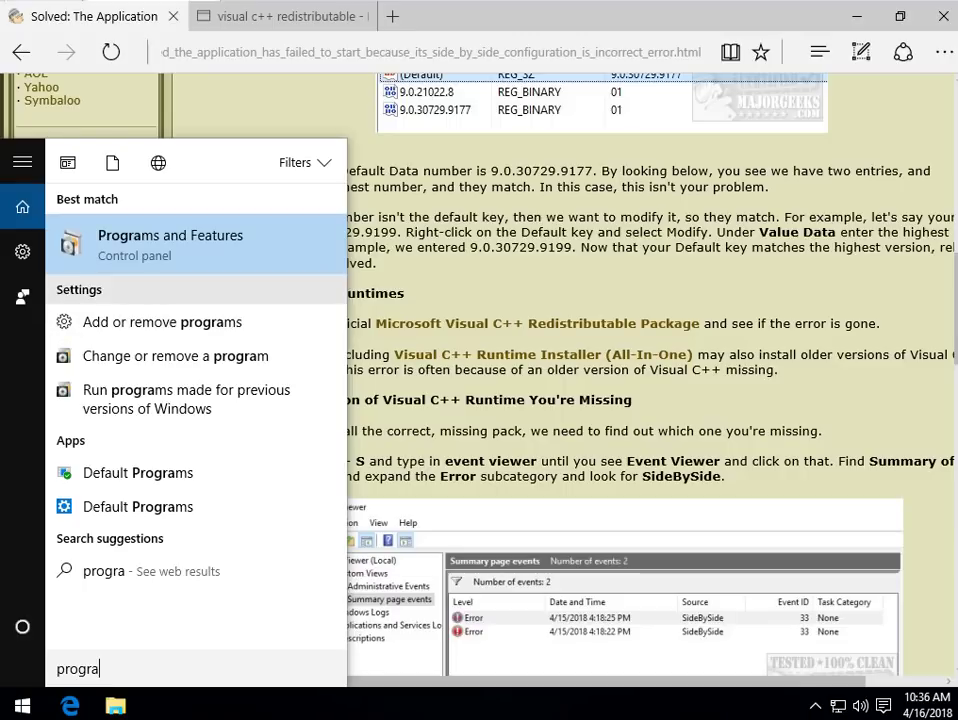
{"action": "left_click", "coordinate": [196, 245]}
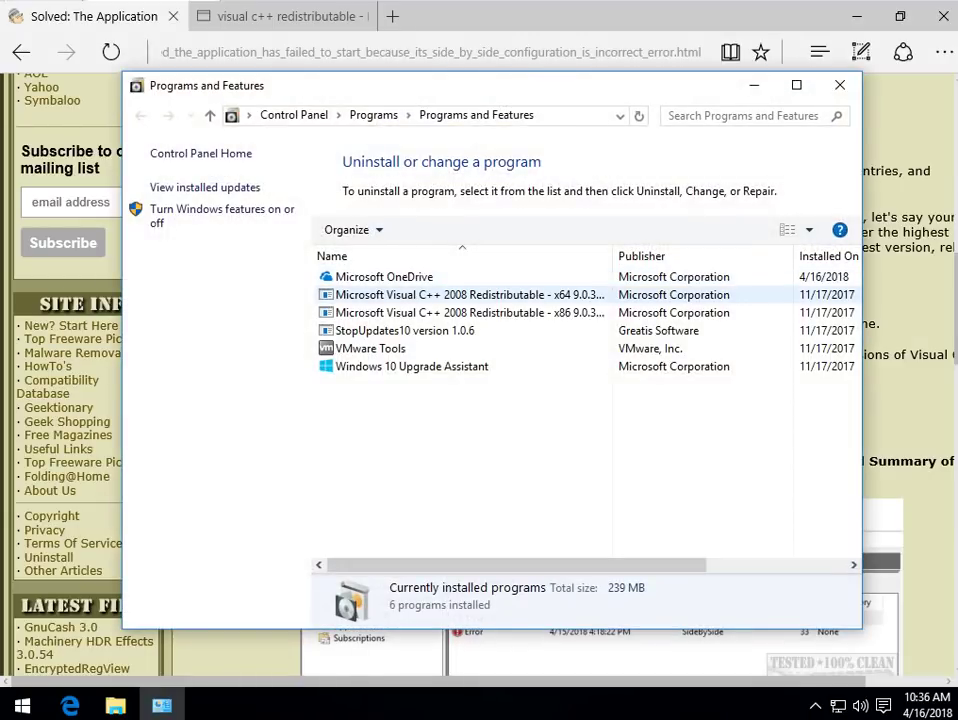
Step: Check the product versions of the installed Microsoft Visual C++ 2008 Redistributable x64 and x86 entries, and minimize Programs and Features
{"action": "left_click", "coordinate": [468, 295]}
{"action": "left_click", "coordinate": [468, 313]}
{"action": "left_click", "coordinate": [468, 295]}
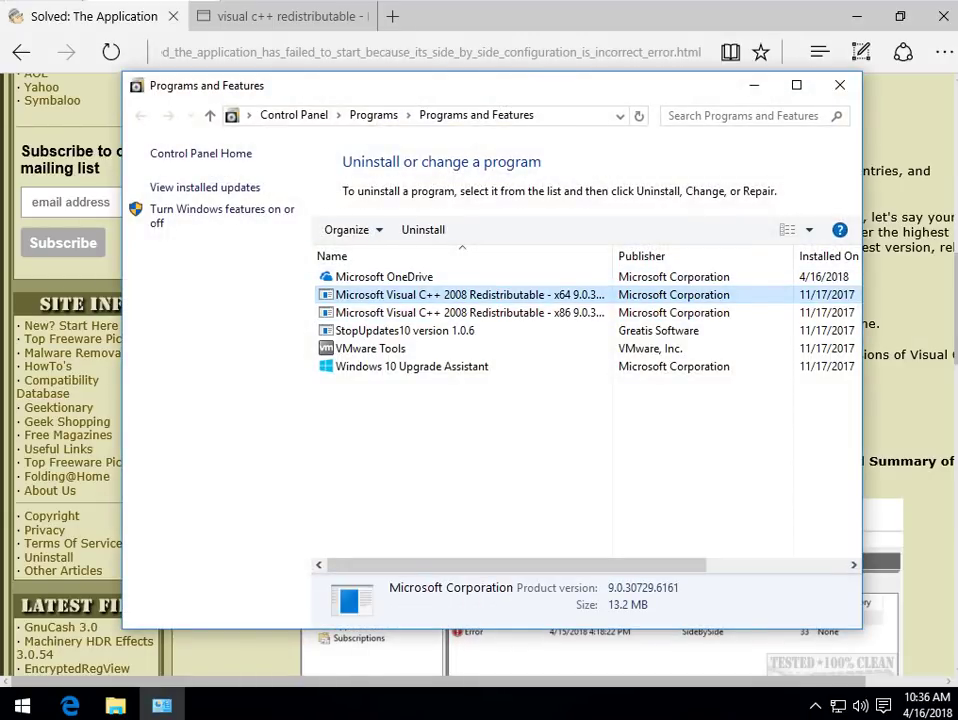
{"action": "left_click_drag", "start_coordinate": [539, 95], "coordinate": [540, 57]}
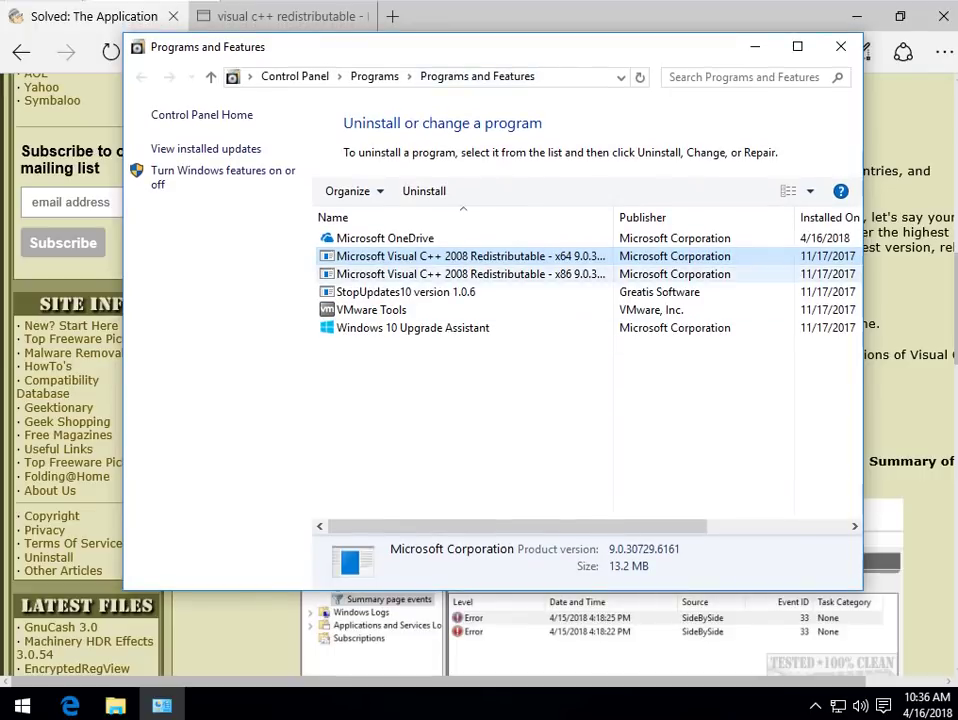
{"action": "left_click", "coordinate": [755, 47]}
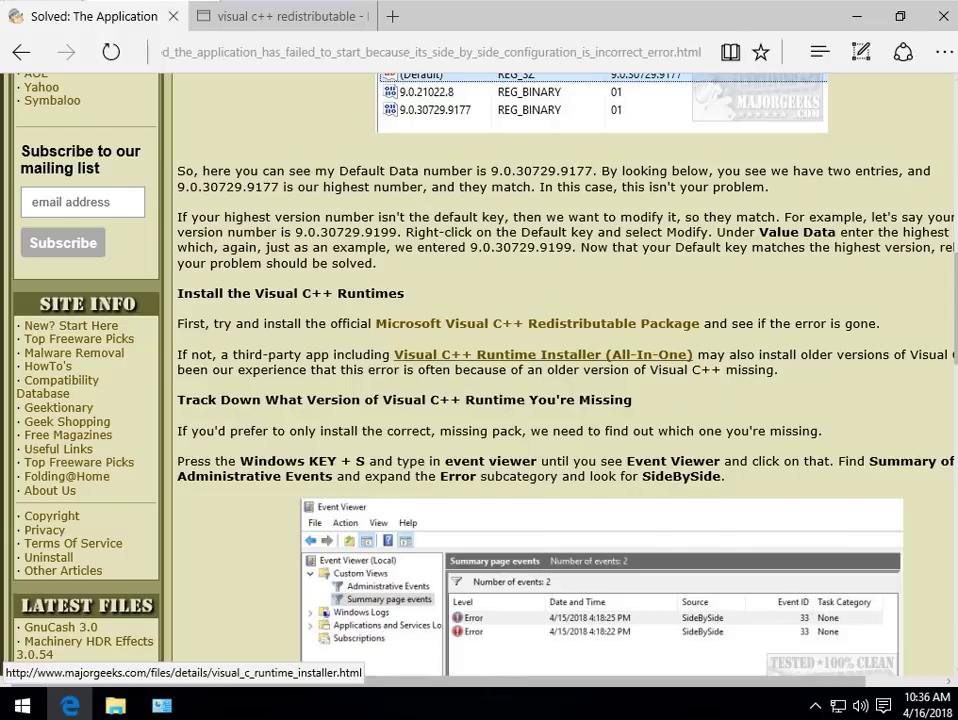
Step: Open the article's Visual C++ Runtime Installer (All-In-One) link in a separate tab, review its description and included runtimes, and close it
{"action": "middle_click", "coordinate": [543, 355]}
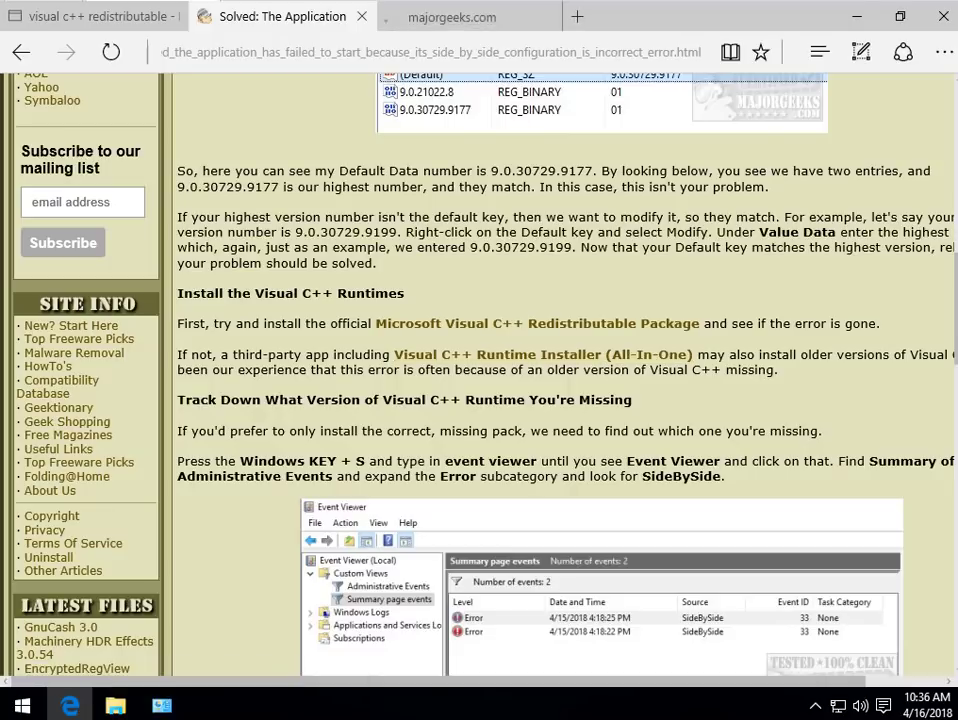
{"action": "left_click", "coordinate": [470, 16]}
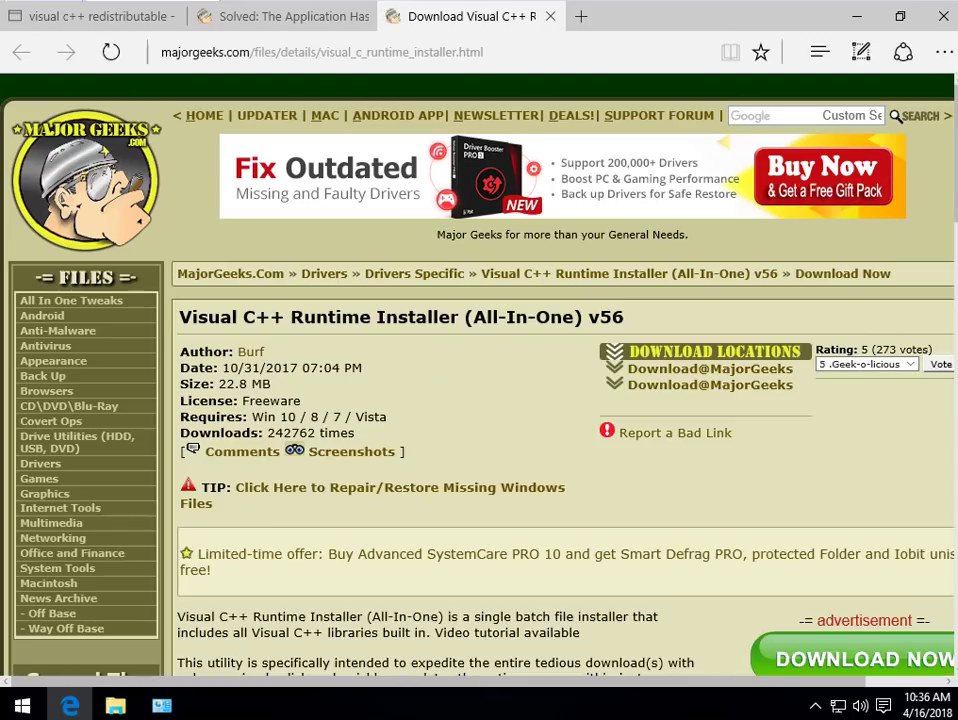
{"action": "scroll", "coordinate": [479, 370], "scroll_direction": "down", "scroll_amount": 1}
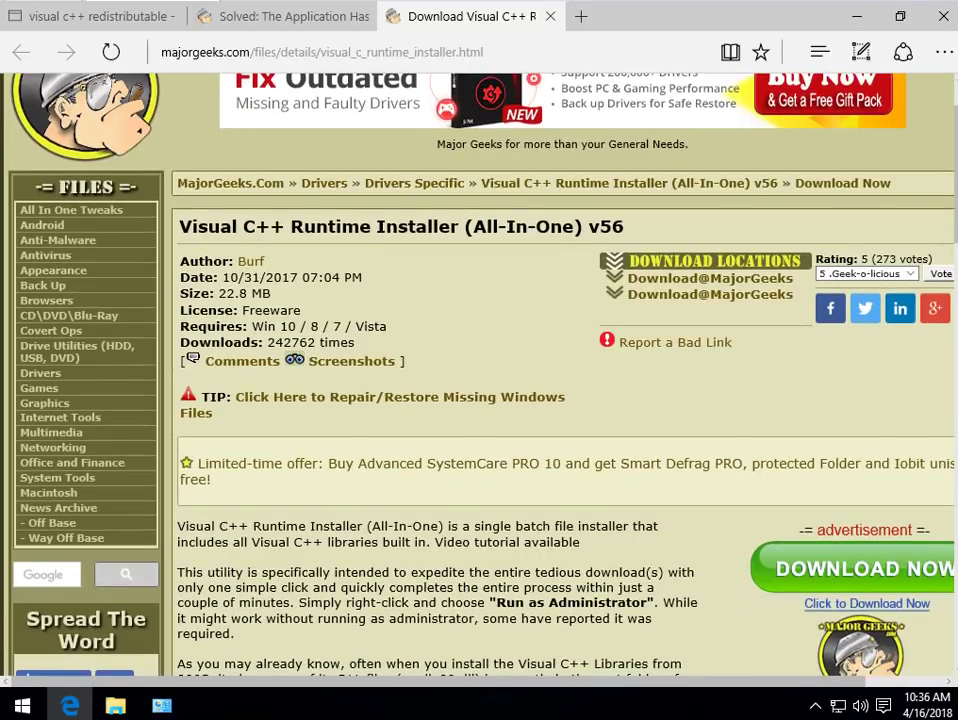
{"action": "scroll", "coordinate": [479, 370], "scroll_direction": "down", "scroll_amount": 4}
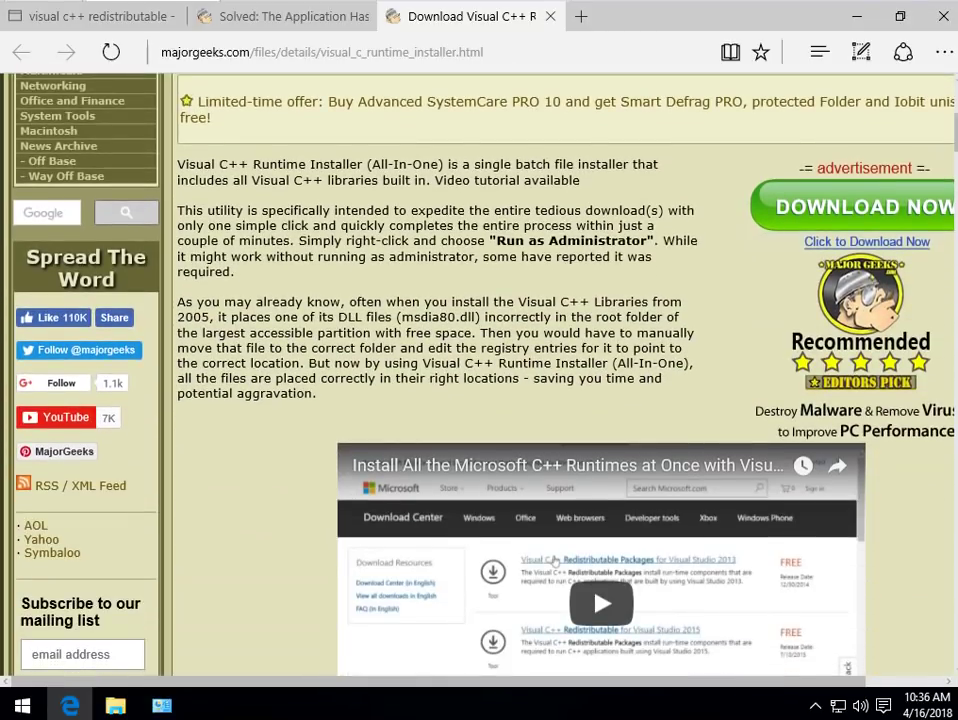
{"action": "scroll", "coordinate": [479, 370], "scroll_direction": "down", "scroll_amount": 3}
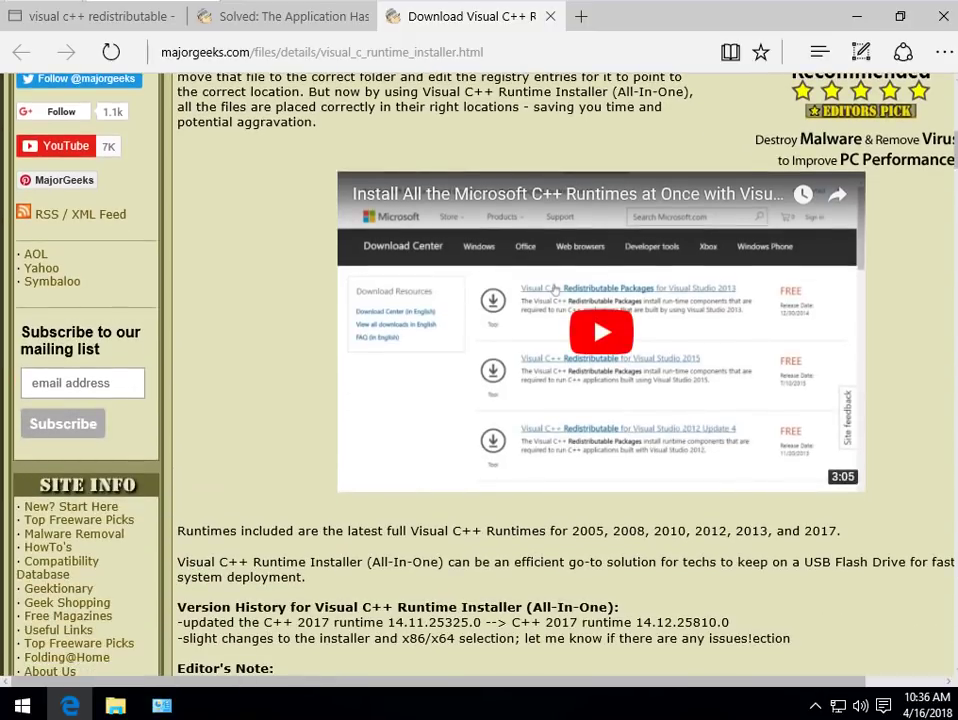
{"action": "scroll", "coordinate": [479, 370], "scroll_direction": "down", "scroll_amount": 3}
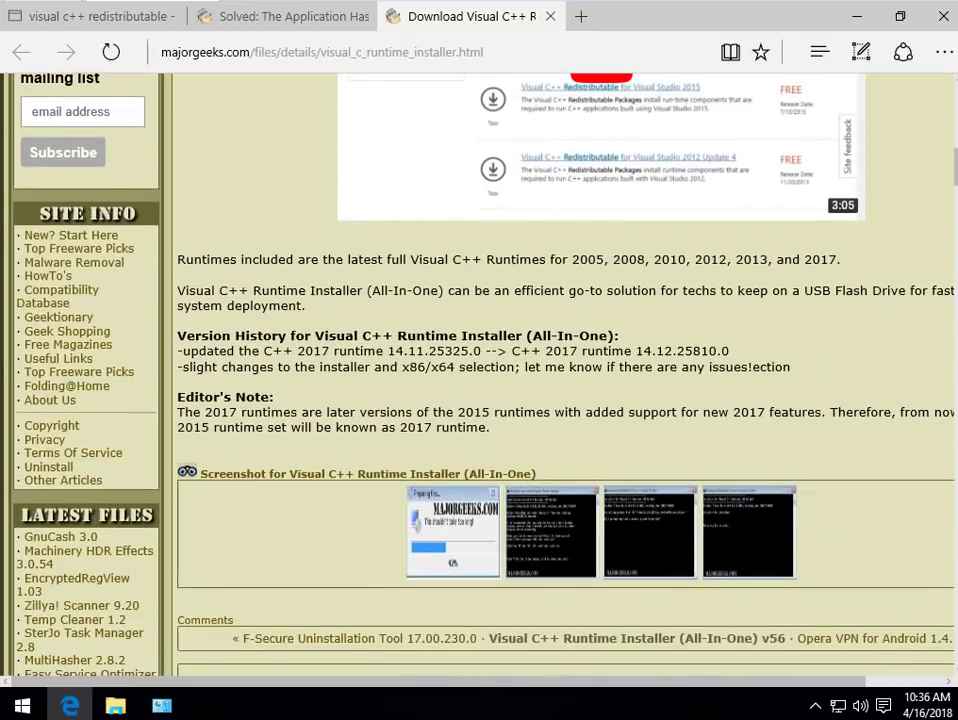
{"action": "scroll", "coordinate": [479, 370], "scroll_direction": "up", "scroll_amount": 4}
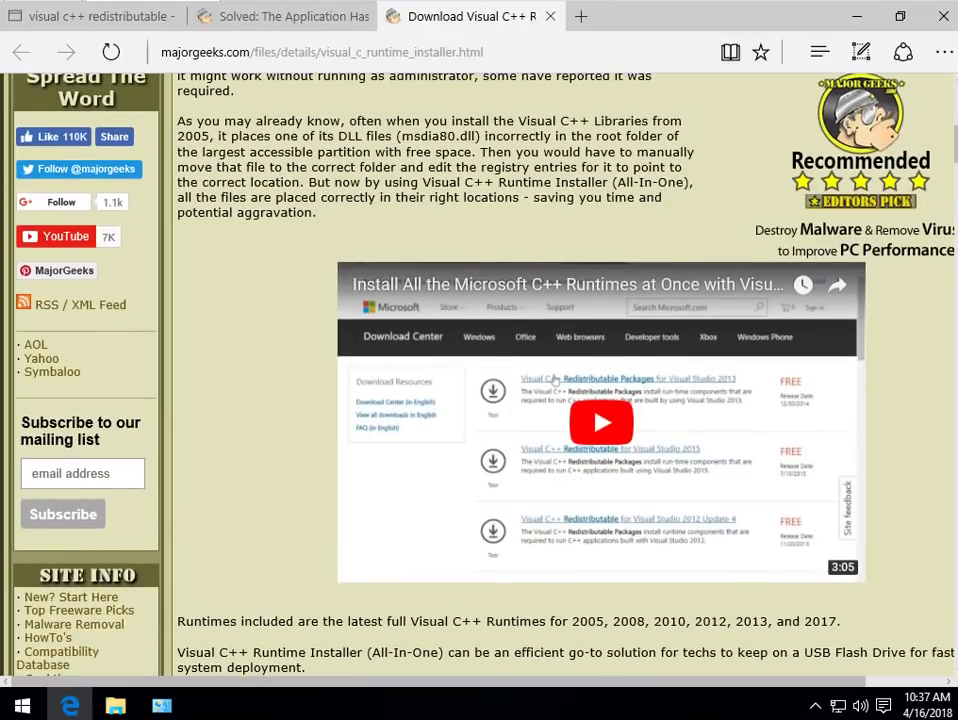
{"action": "key", "text": "ctrl+w"}
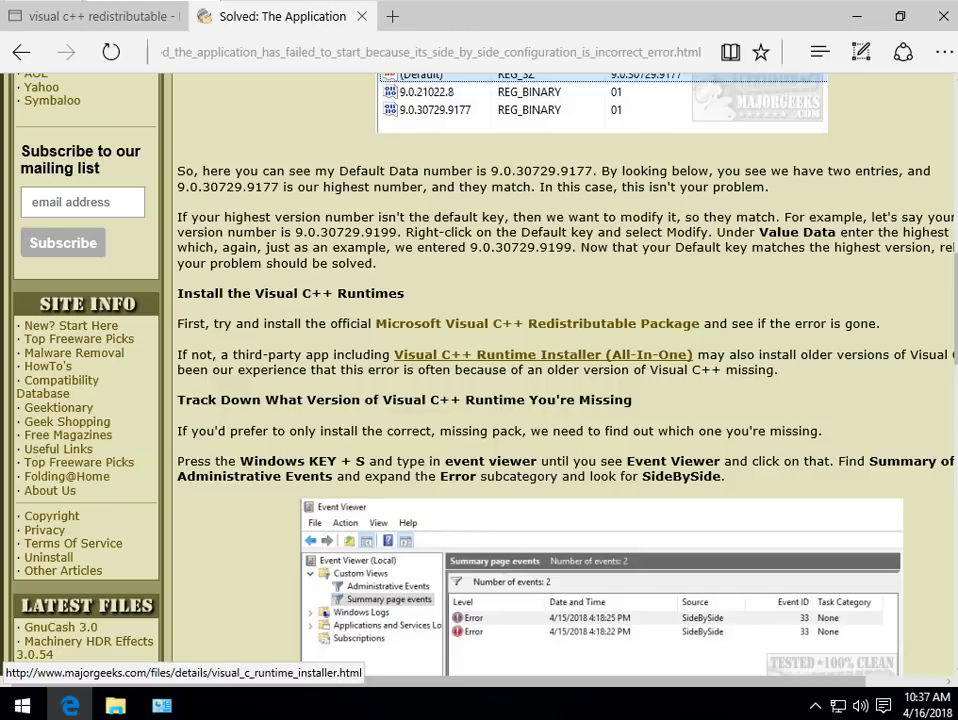
Step: Read the article section on tracking down the missing Visual C++ Runtime version, and launch Event Viewer
{"action": "scroll", "coordinate": [540, 354], "scroll_direction": "down", "scroll_amount": 2}
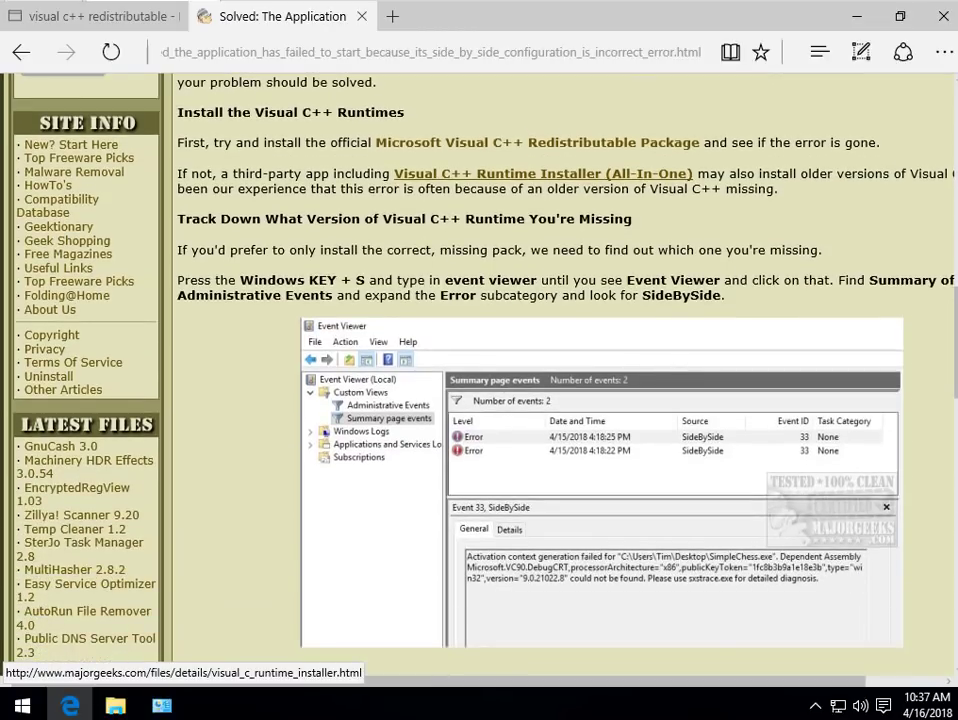
{"action": "scroll", "coordinate": [540, 372], "scroll_direction": "down", "scroll_amount": 2}
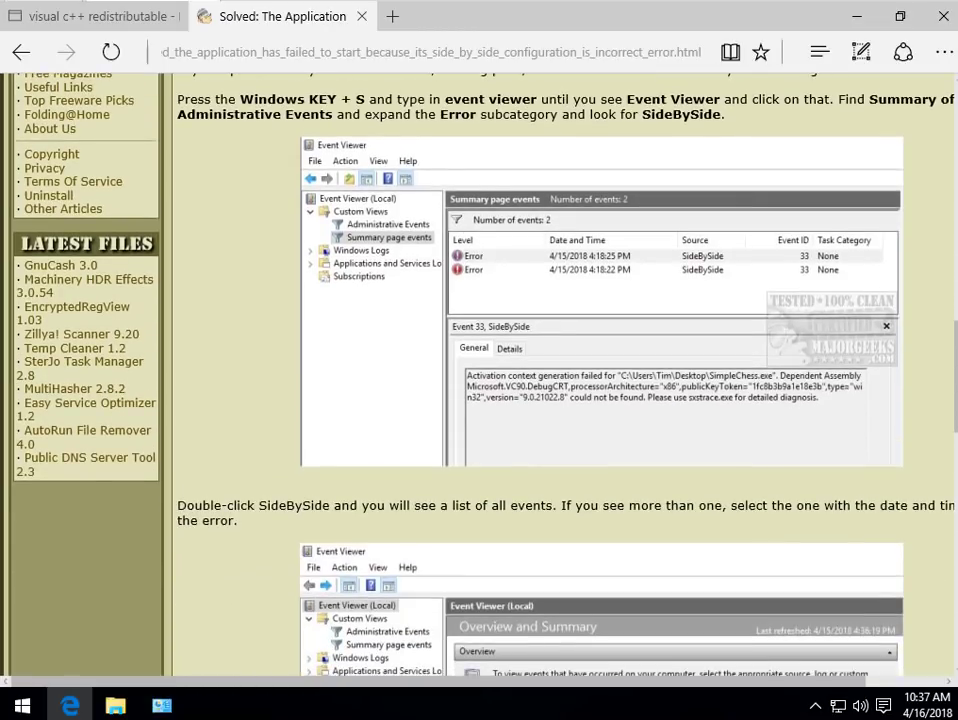
{"action": "scroll", "coordinate": [540, 372], "scroll_direction": "up", "scroll_amount": 1}
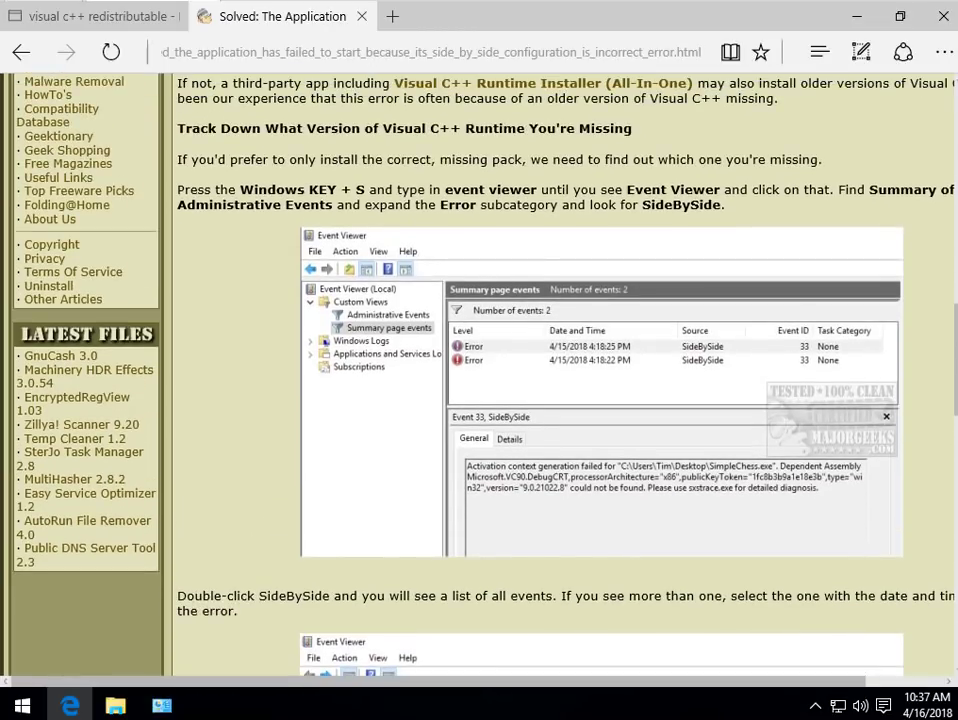
{"action": "key", "text": "super+s"}
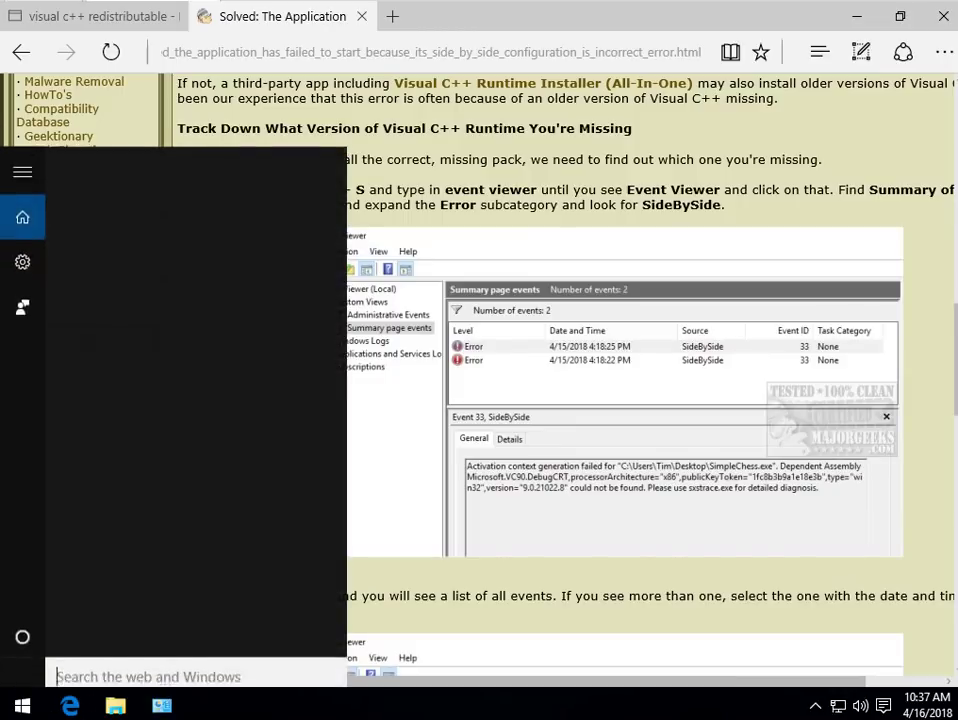
{"action": "type", "text": "event"}
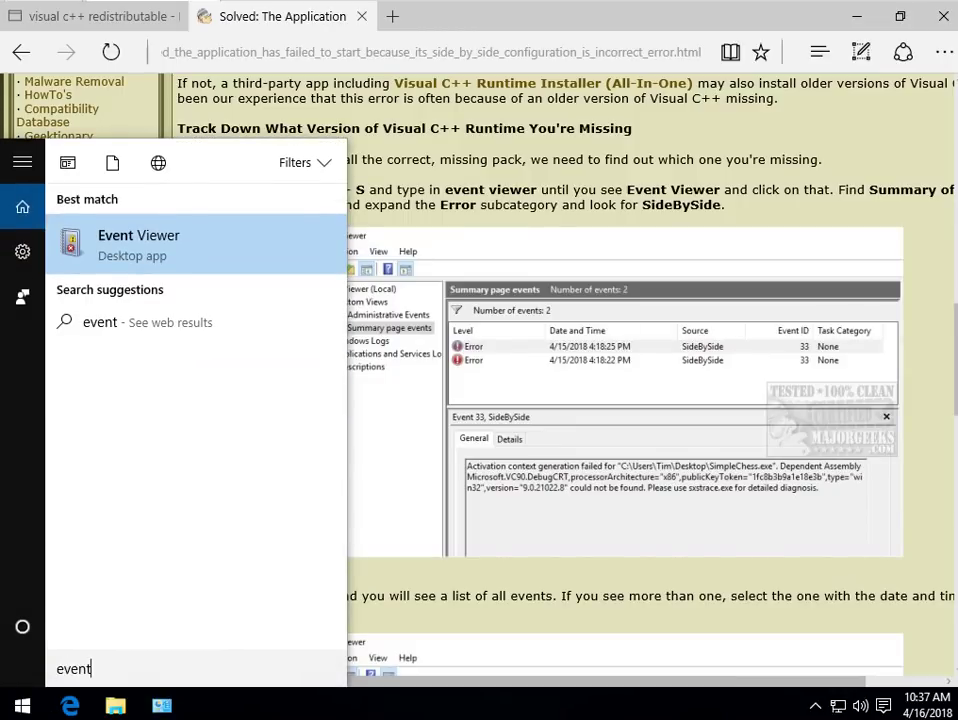
{"action": "key", "text": "Return"}
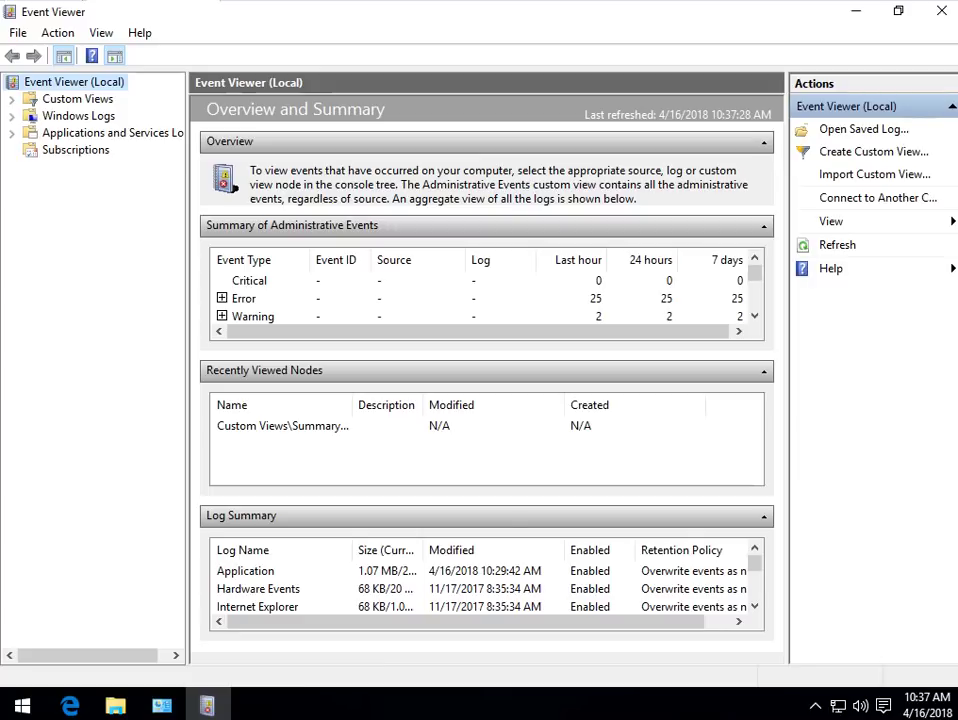
Step: Expand the Error type in the Summary of Administrative Events and select its SideBySide entry
{"action": "left_click", "coordinate": [222, 298]}
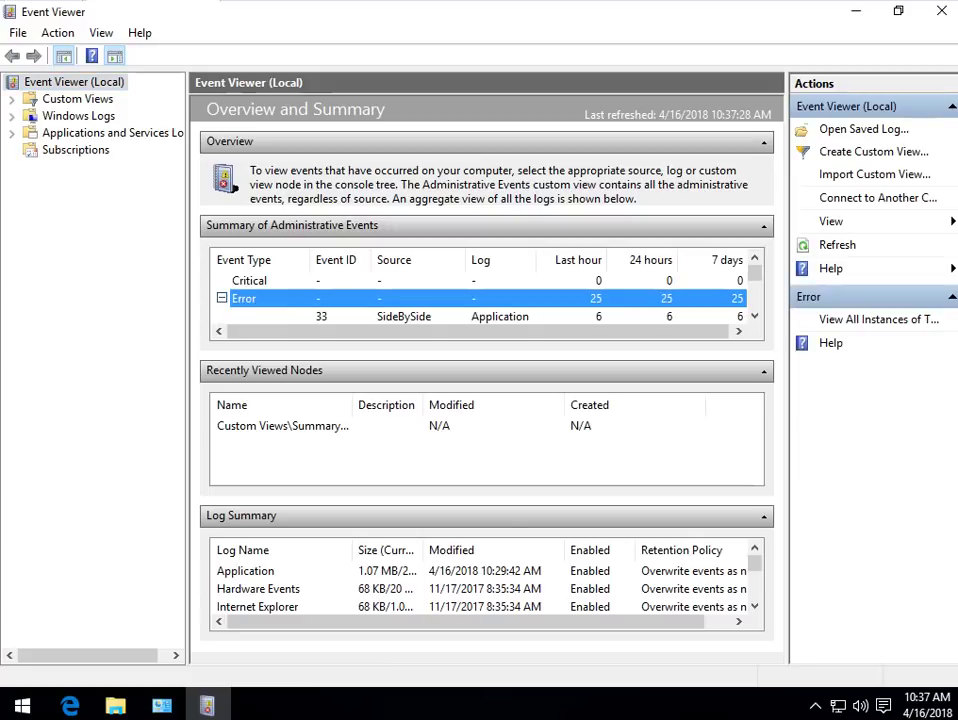
{"action": "scroll", "coordinate": [222, 298], "scroll_direction": "down", "scroll_amount": 1}
{"action": "scroll", "coordinate": [481, 298], "scroll_direction": "up", "scroll_amount": 1}
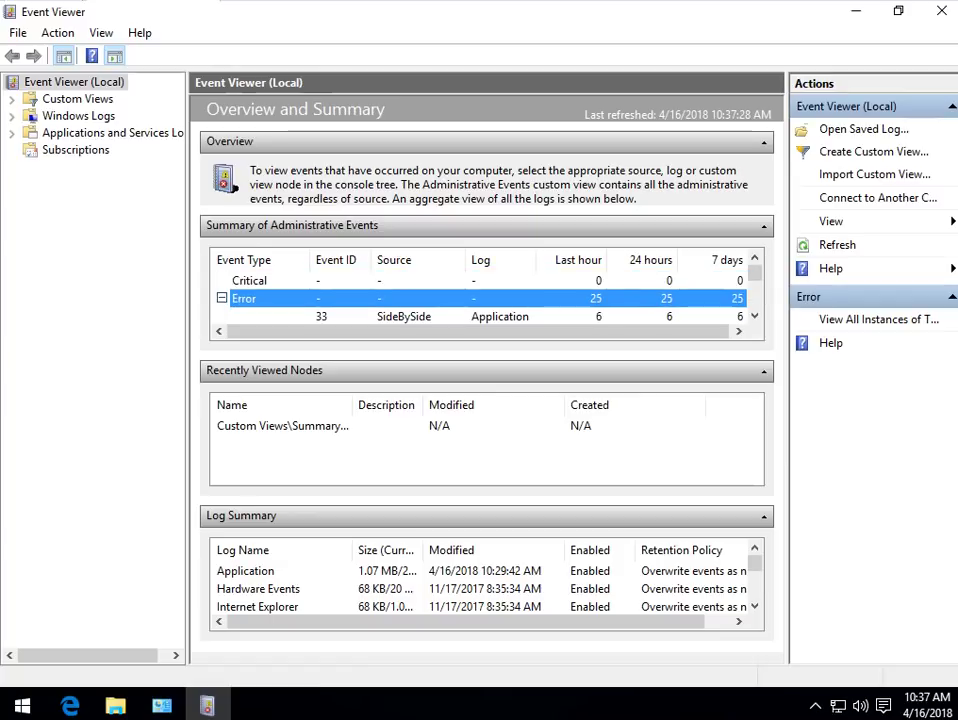
{"action": "scroll", "coordinate": [480, 298], "scroll_direction": "down", "scroll_amount": 1}
{"action": "left_click", "coordinate": [404, 299]}
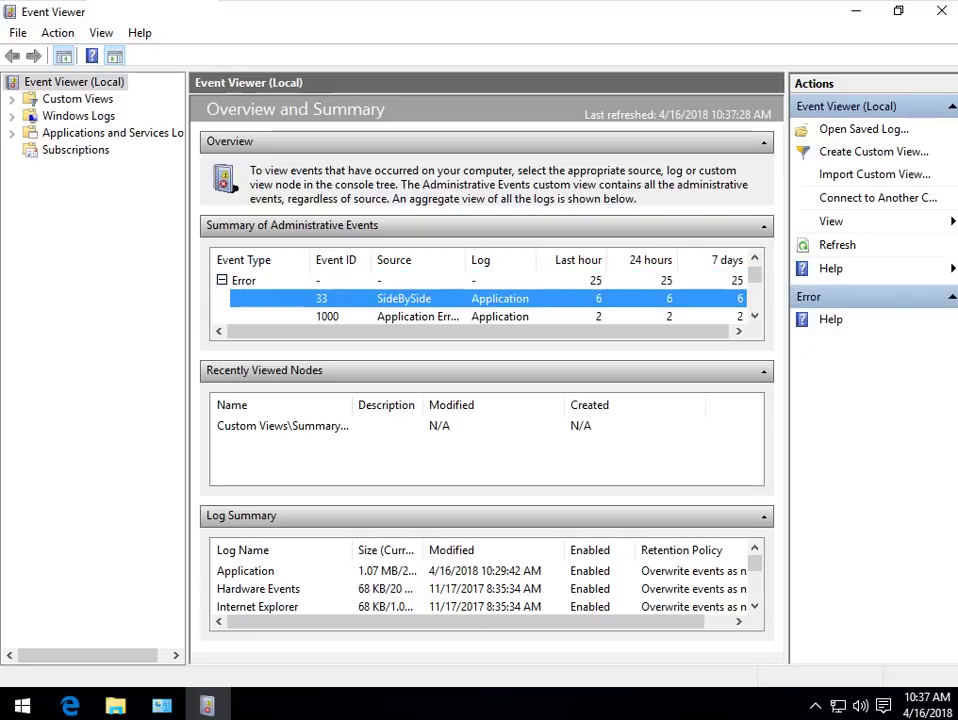
Step: Return to the desktop, run SimpleChess.exe to reproduce the side-by-side error, and dismiss the error message
{"action": "left_click", "coordinate": [856, 12]}
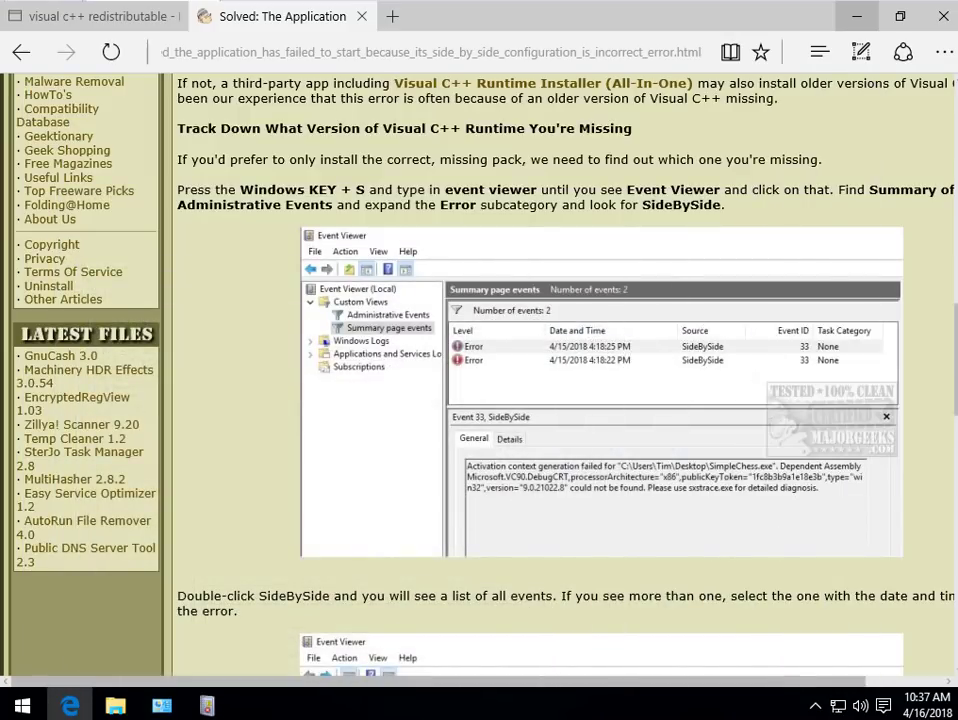
{"action": "left_click", "coordinate": [857, 16]}
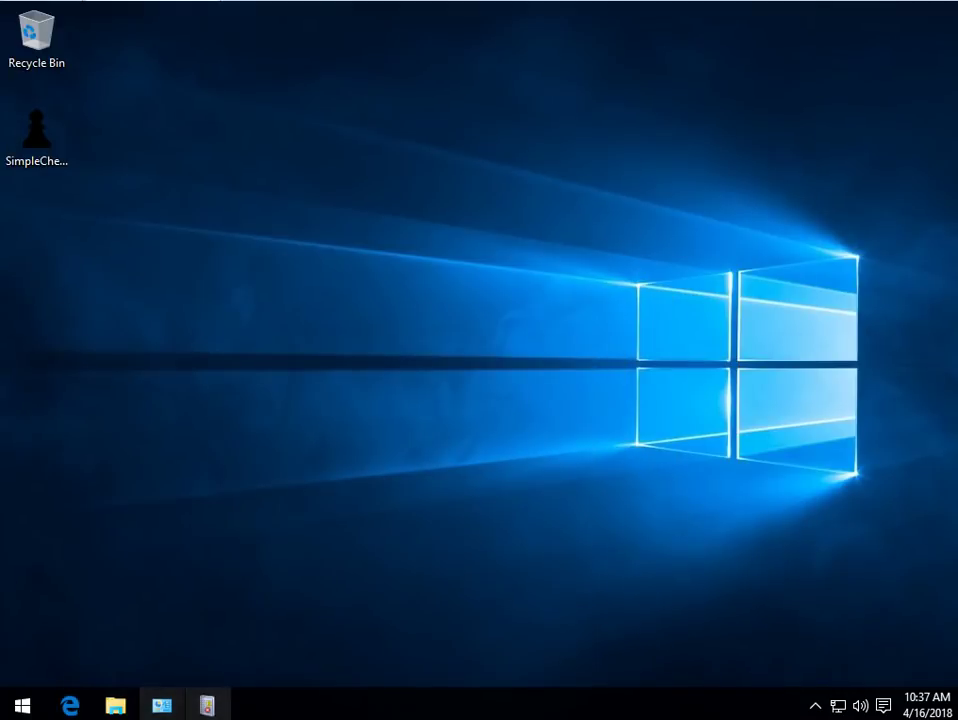
{"action": "key", "text": "super+d"}
{"action": "key", "text": "super+d"}
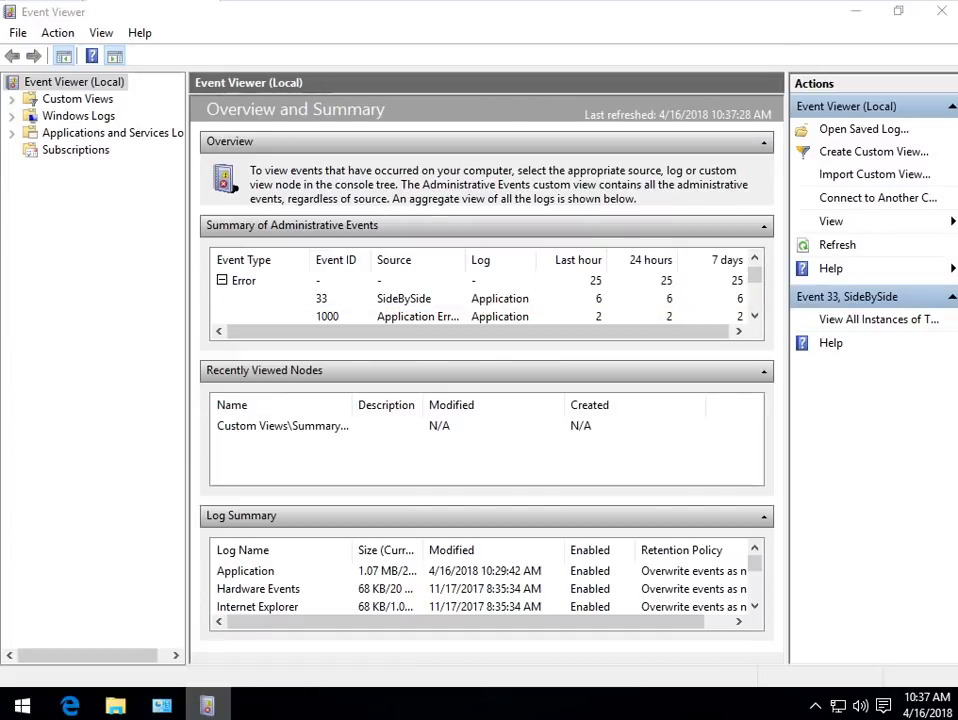
{"action": "double_click", "coordinate": [37, 140]}
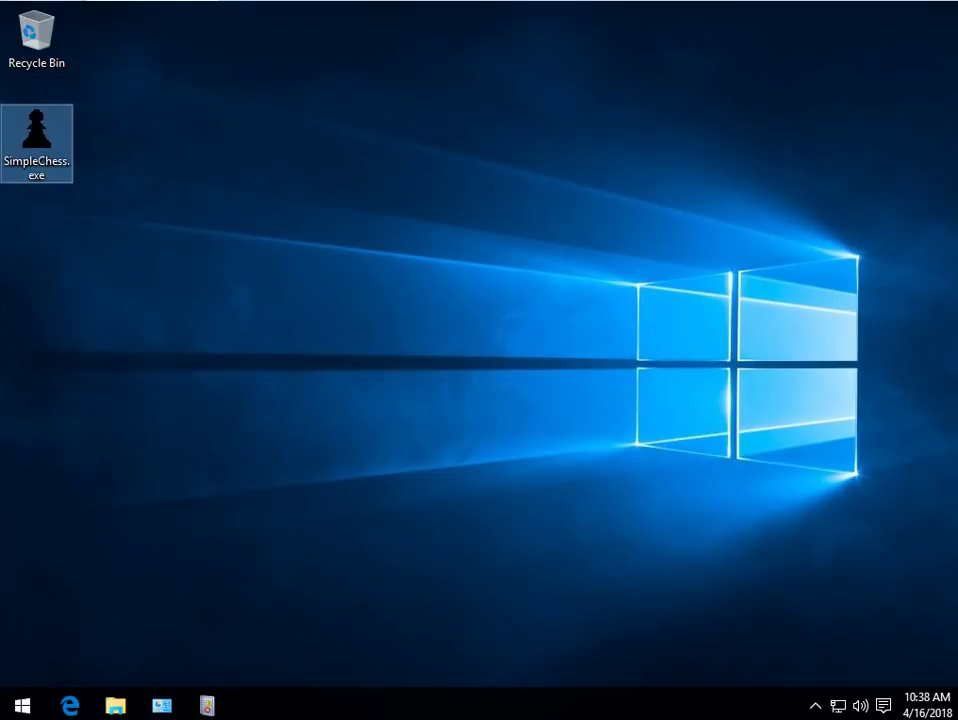
{"action": "double_click", "coordinate": [37, 140]}
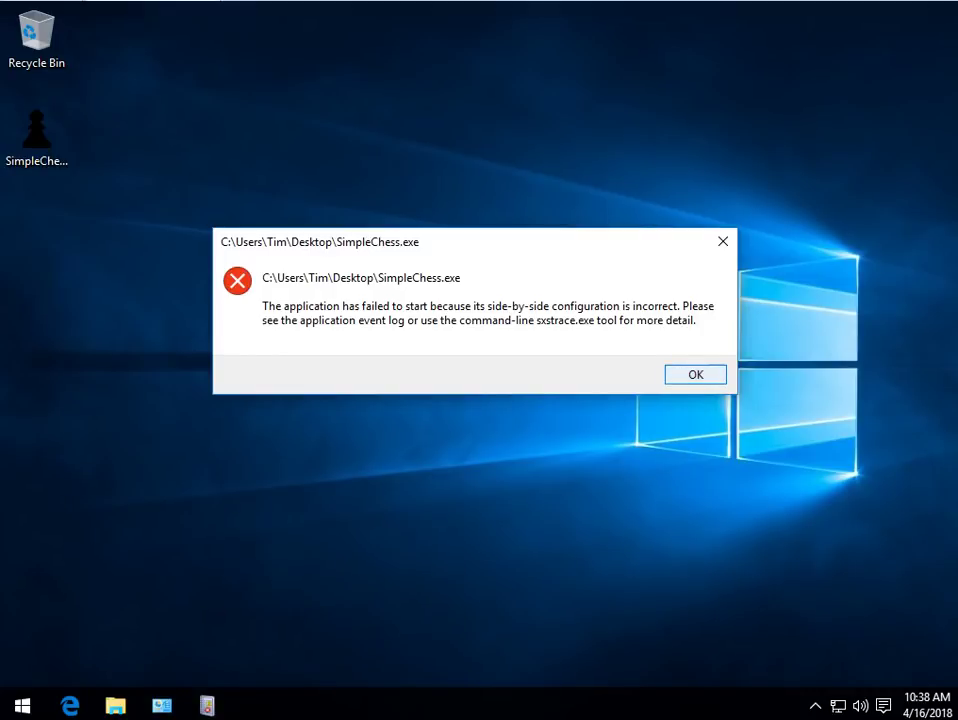
{"action": "key", "text": "Return"}
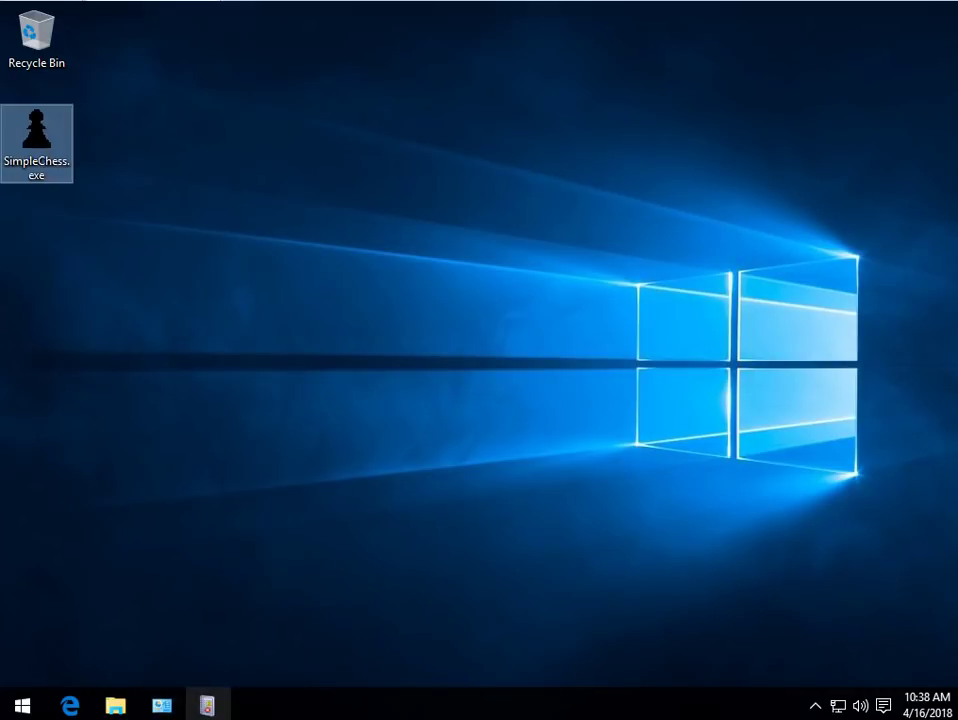
Step: Switch back to Event Viewer, open the list of SideBySide error events, and look through it with the latest event's details
{"action": "left_click", "coordinate": [207, 705]}
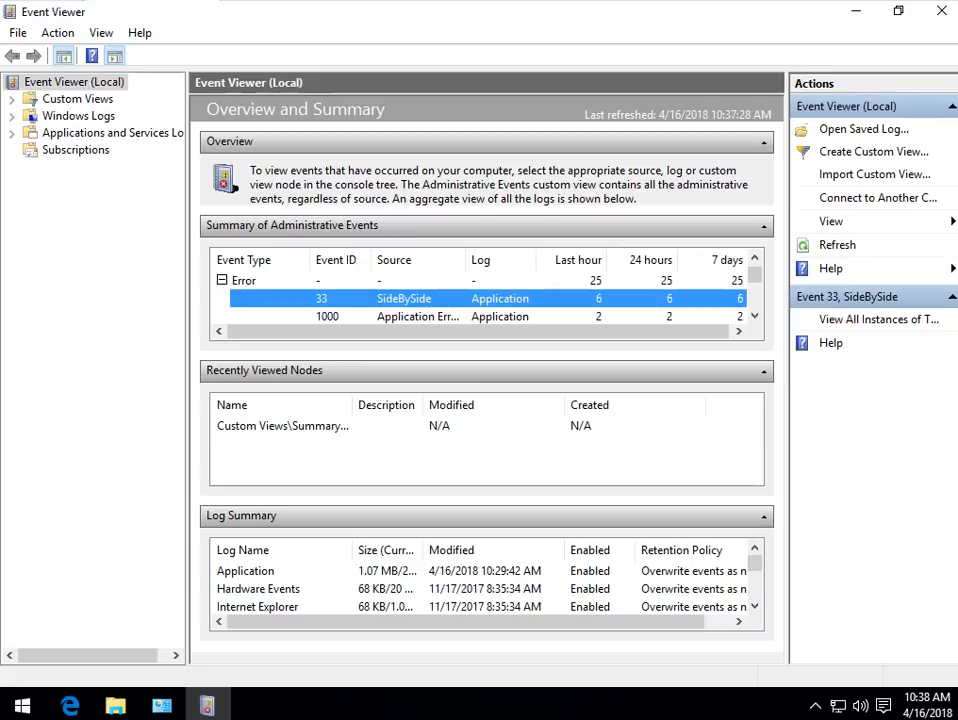
{"action": "scroll", "coordinate": [445, 305], "scroll_direction": "down", "scroll_amount": 2}
{"action": "scroll", "coordinate": [445, 305], "scroll_direction": "up", "scroll_amount": 2}
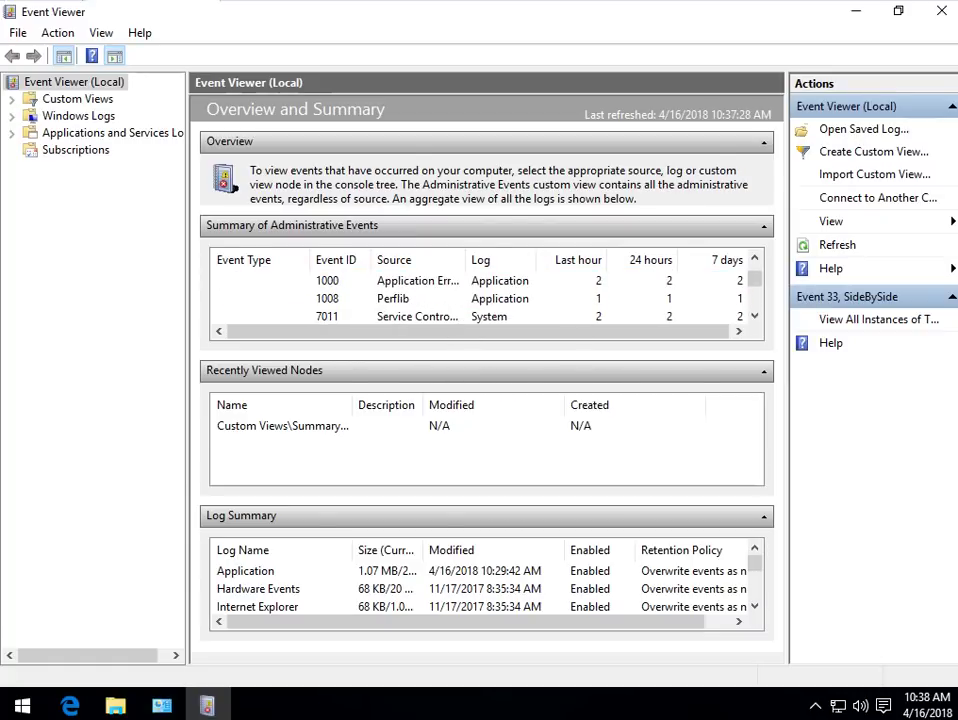
{"action": "scroll", "coordinate": [445, 305], "scroll_direction": "up", "scroll_amount": 1}
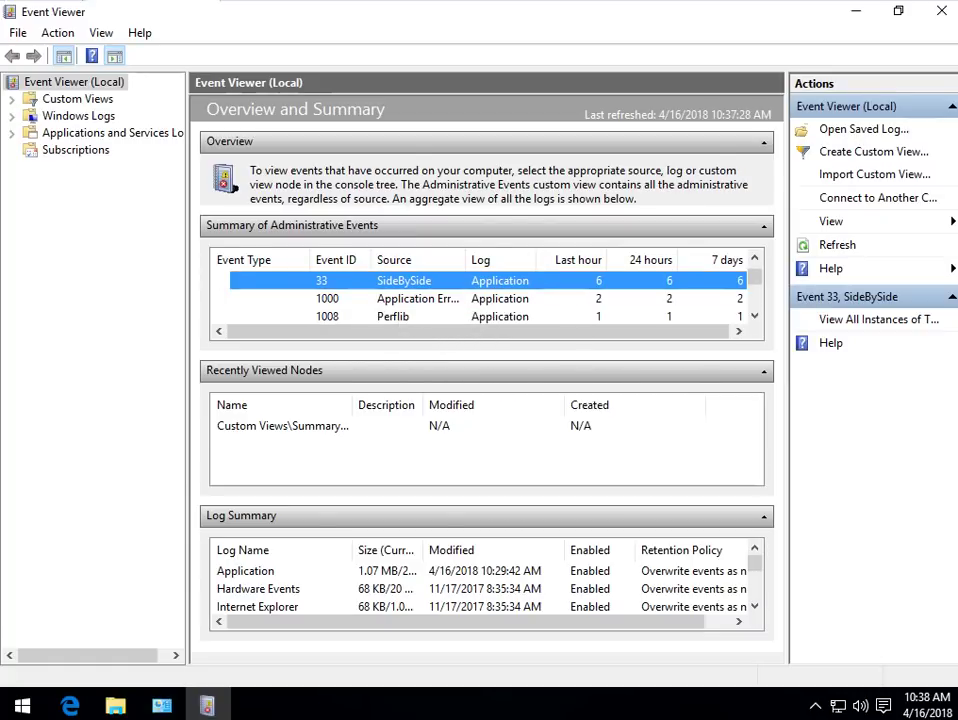
{"action": "double_click", "coordinate": [404, 281]}
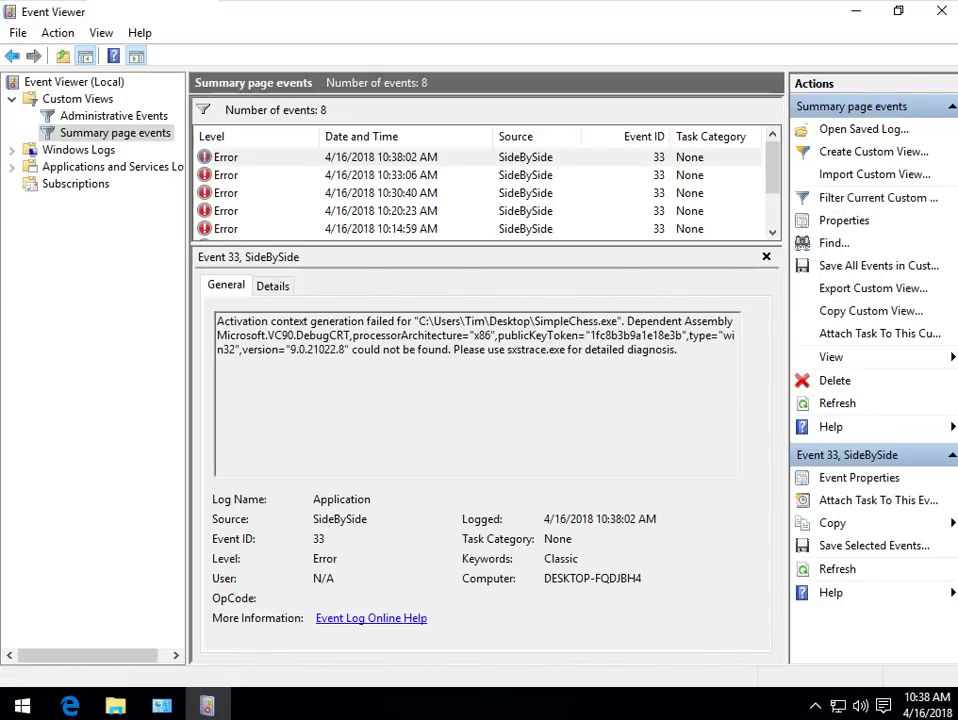
{"action": "scroll", "coordinate": [485, 193], "scroll_direction": "down", "scroll_amount": 1}
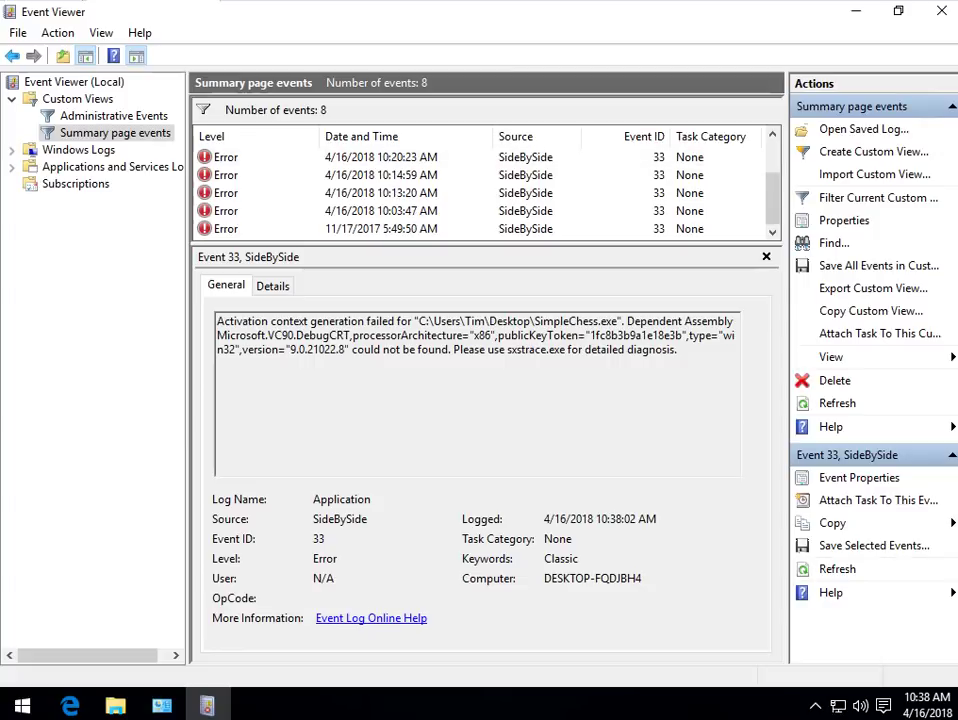
Step: Examine the latest SideBySide event's description for the missing assembly name and the version number that could not be found
{"action": "scroll", "coordinate": [485, 193], "scroll_direction": "up", "scroll_amount": 1}
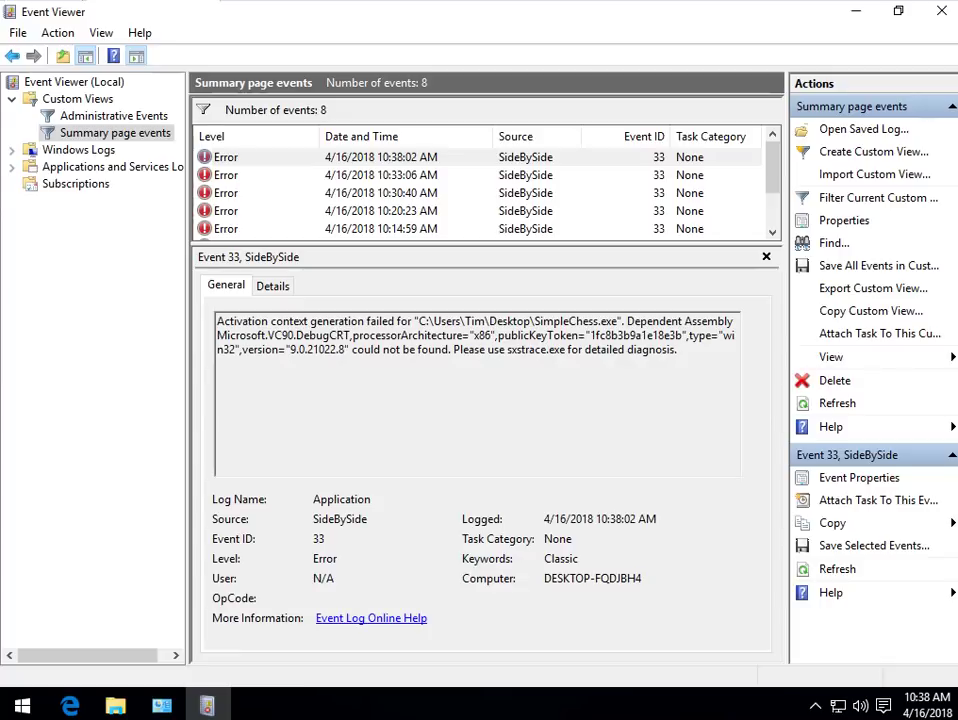
{"action": "left_click_drag", "start_coordinate": [290, 349], "coordinate": [344, 349]}
{"action": "left_click", "coordinate": [300, 350]}
{"action": "left_click_drag", "start_coordinate": [306, 349], "coordinate": [336, 349]}
{"action": "left_click", "coordinate": [289, 349]}
{"action": "left_click_drag", "start_coordinate": [678, 350], "coordinate": [278, 349]}
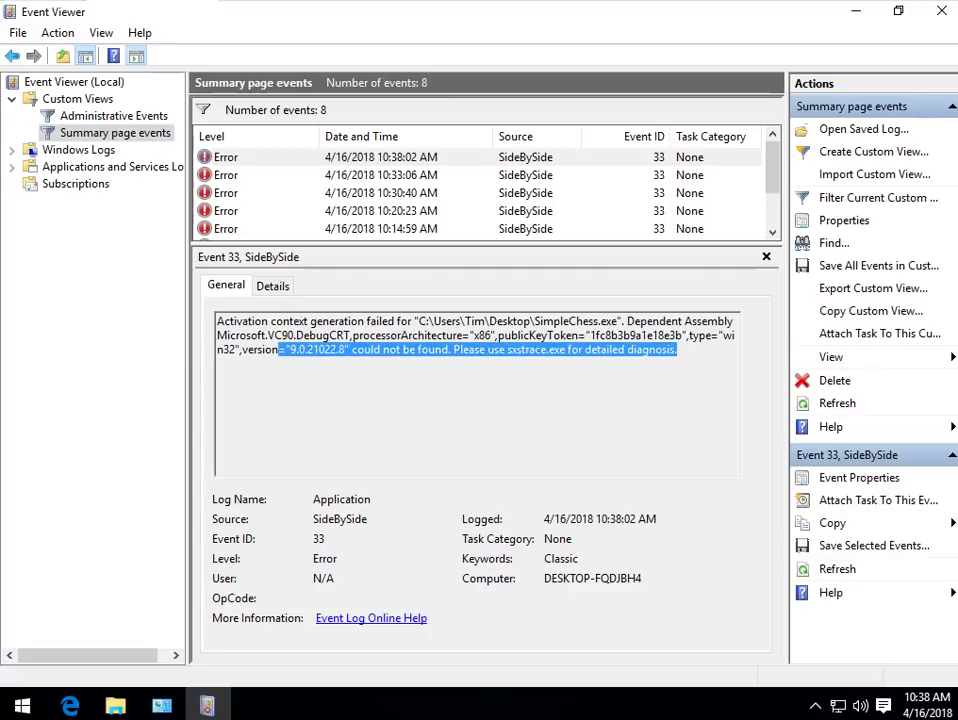
{"action": "left_click", "coordinate": [285, 350]}
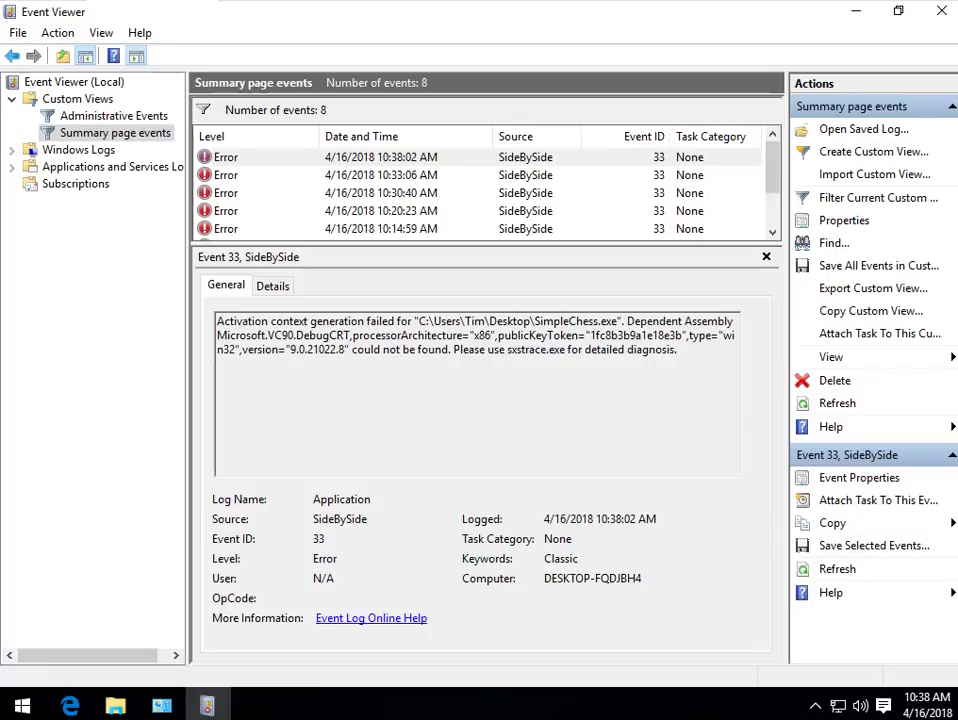
{"action": "left_click_drag", "start_coordinate": [290, 349], "coordinate": [304, 349]}
{"action": "left_click", "coordinate": [262, 335]}
{"action": "double_click", "coordinate": [262, 335]}
{"action": "left_click", "coordinate": [300, 338]}
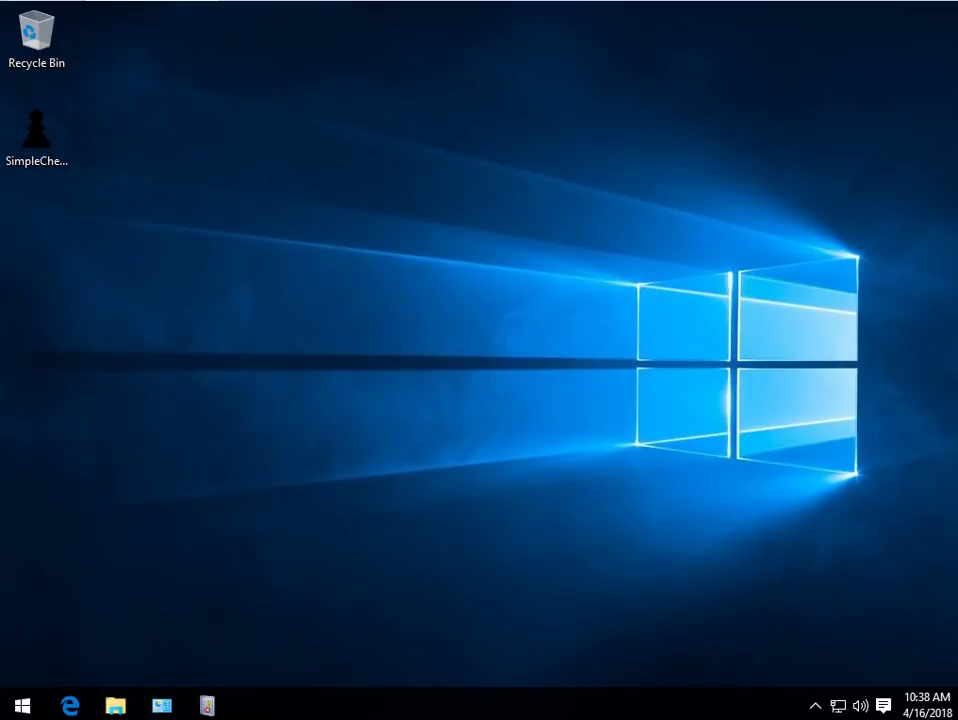
Step: Switch to the Edge browser and open "The latest supported Visual C++ downloads" from the Bing results for visual c++ redistributable
{"action": "left_click", "coordinate": [69, 705]}
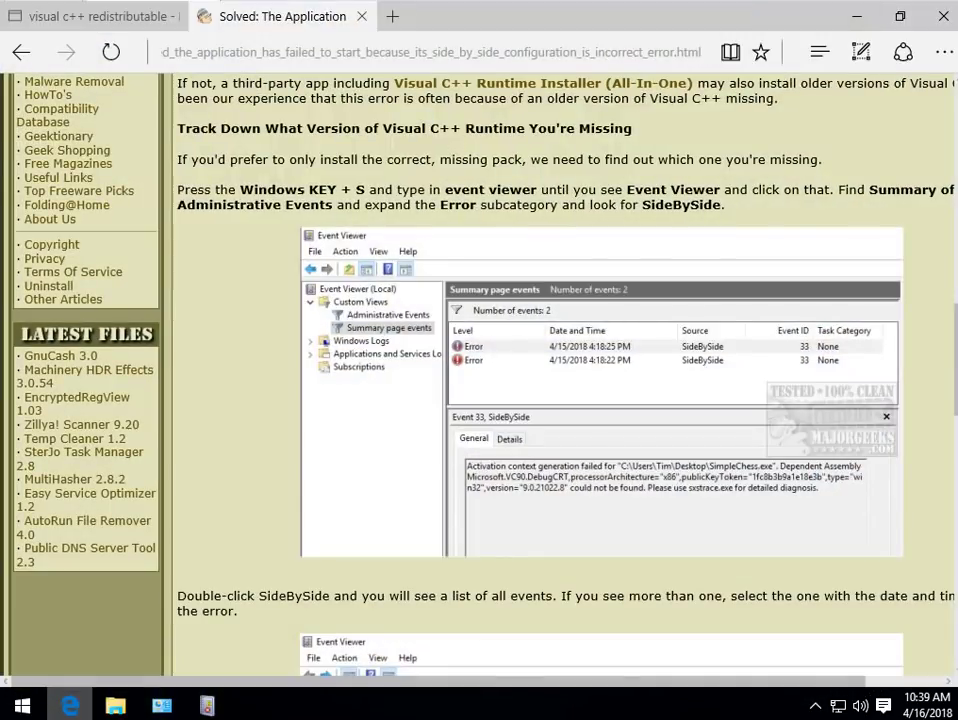
{"action": "left_click", "coordinate": [80, 16]}
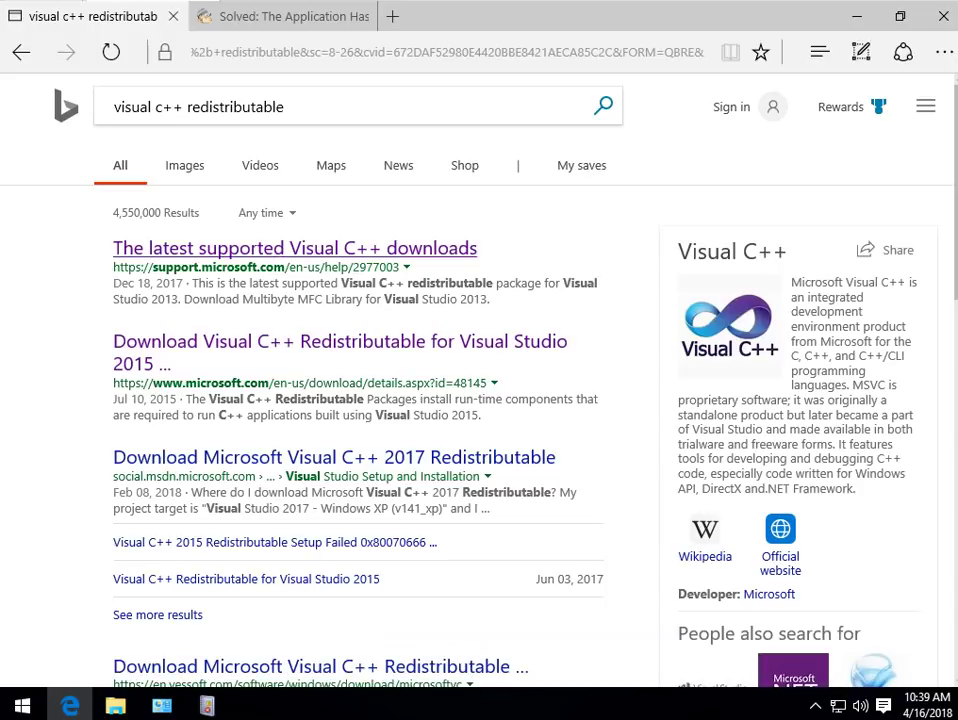
{"action": "left_click", "coordinate": [295, 248]}
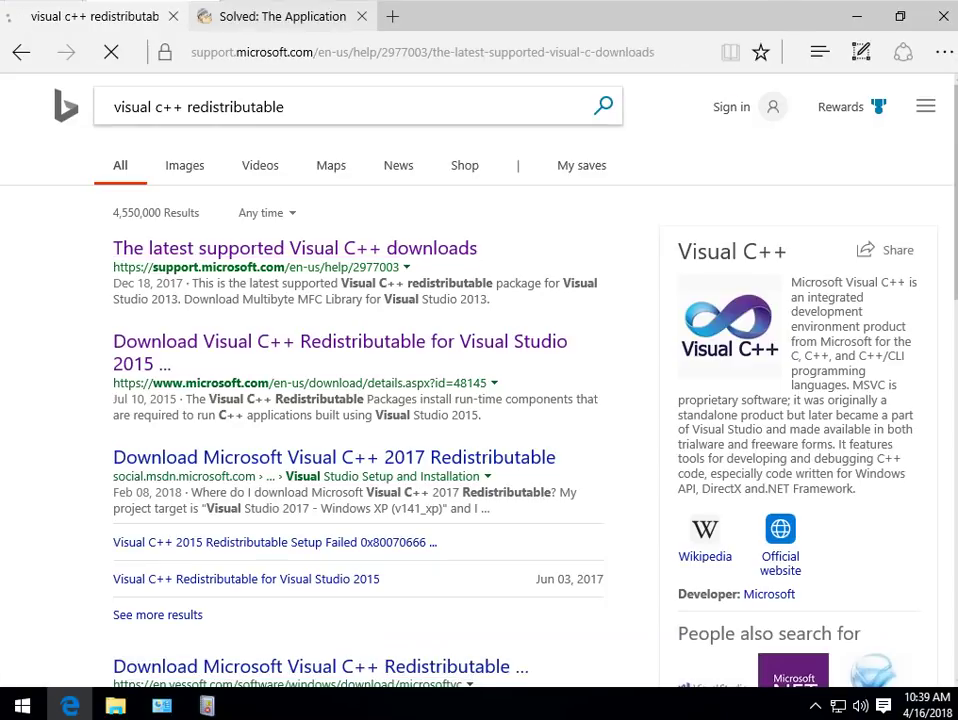
{"action": "mouse_move", "coordinate": [283, 16]}
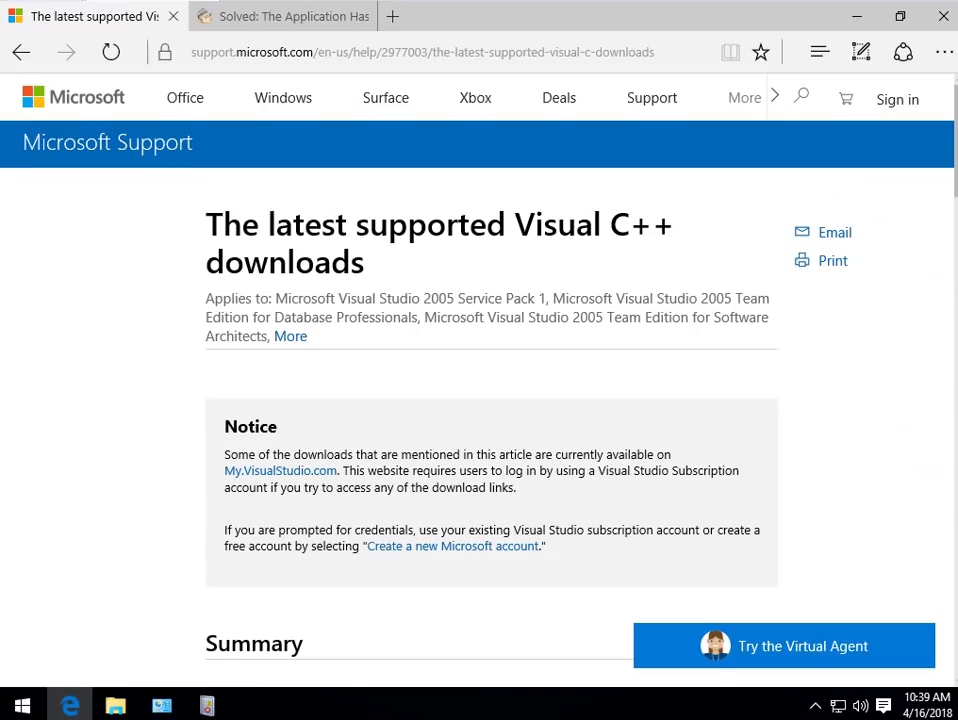
Step: Look through Microsoft's Visual C++ downloads page for the section covering VC++ 9.0 and its Visual Studio 2008 SP1 packages
{"action": "scroll", "coordinate": [479, 380], "scroll_direction": "down", "scroll_amount": 3}
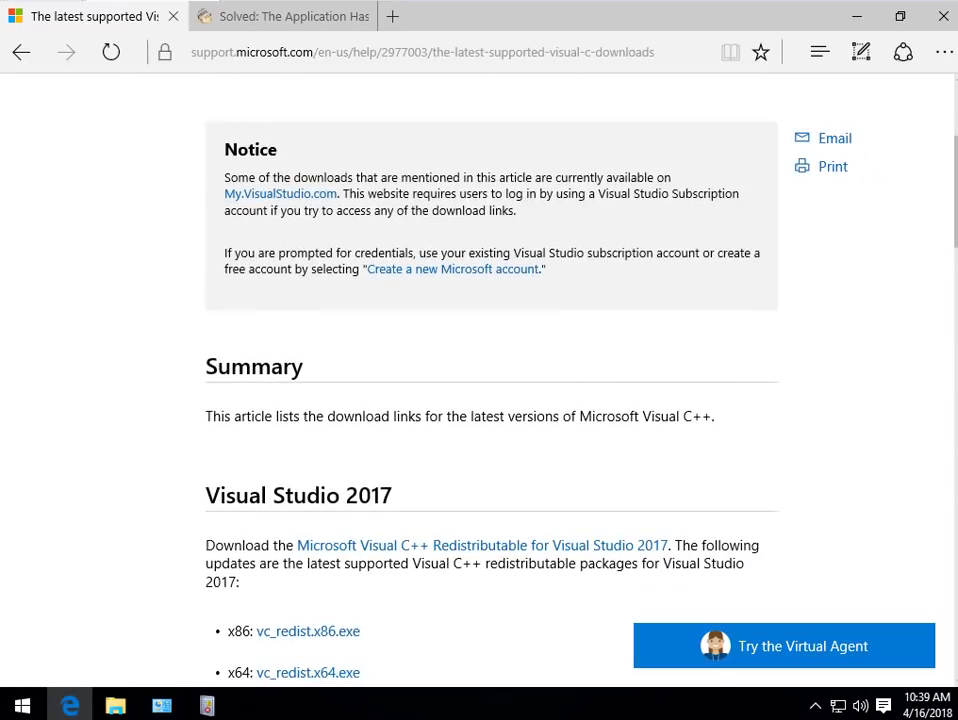
{"action": "scroll", "coordinate": [479, 380], "scroll_direction": "down", "scroll_amount": 2}
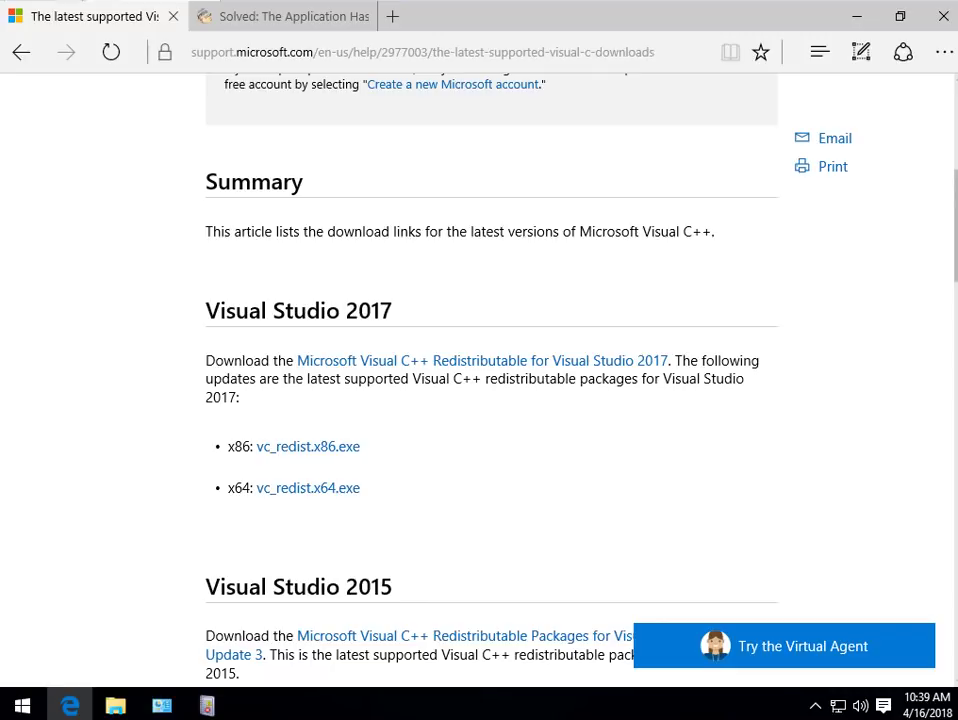
{"action": "scroll", "coordinate": [479, 380], "scroll_direction": "down", "scroll_amount": 2}
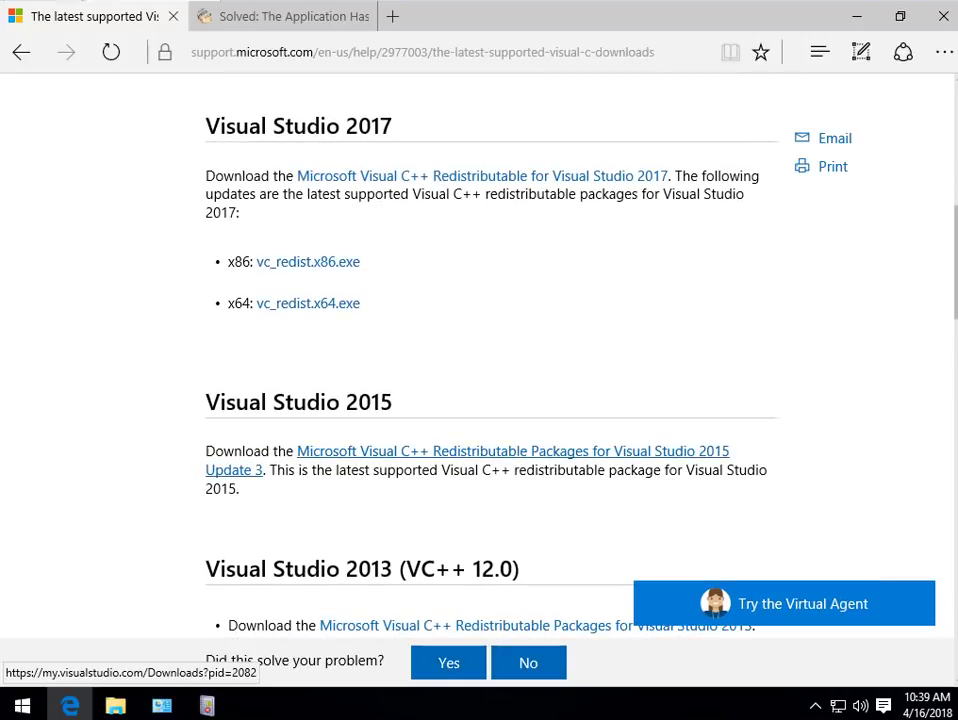
{"action": "scroll", "coordinate": [479, 380], "scroll_direction": "down", "scroll_amount": 2}
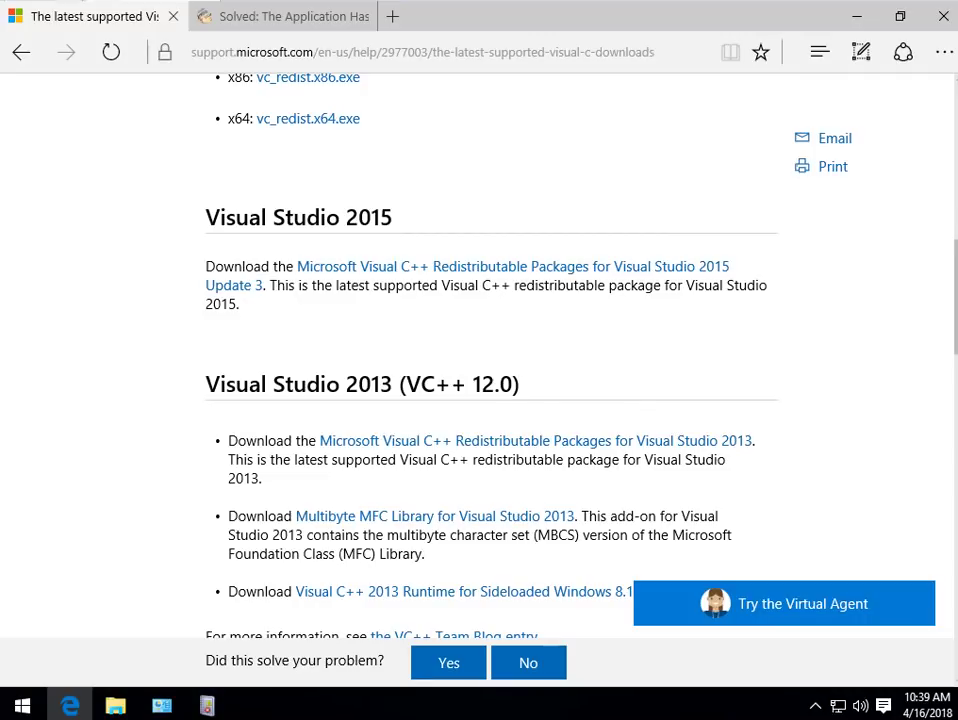
{"action": "scroll", "coordinate": [479, 380], "scroll_direction": "down", "scroll_amount": 3}
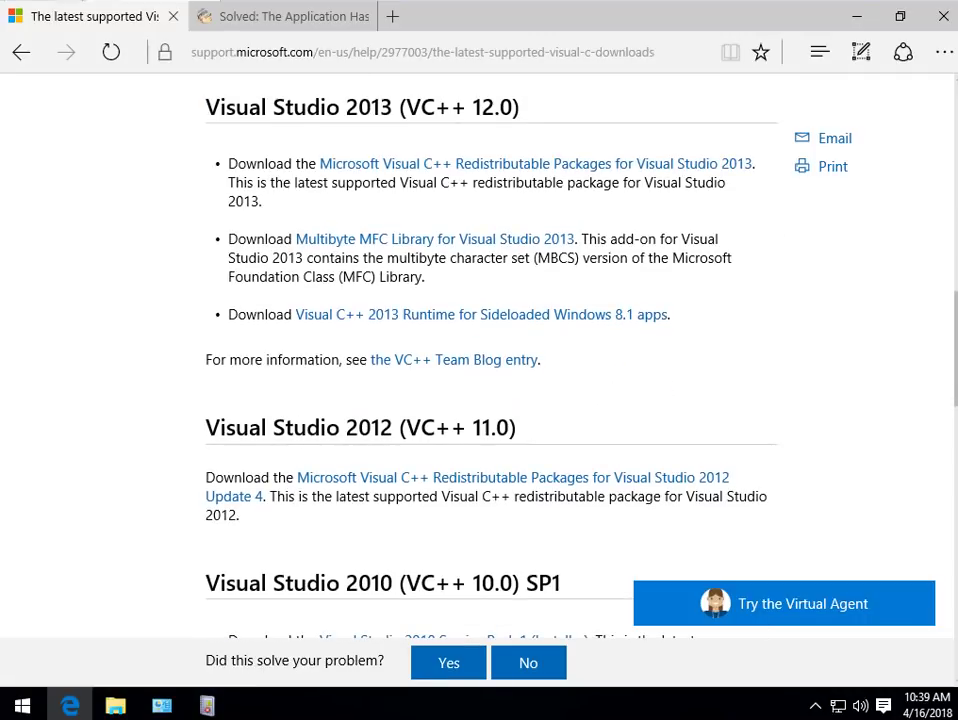
{"action": "scroll", "coordinate": [479, 380], "scroll_direction": "down", "scroll_amount": 2}
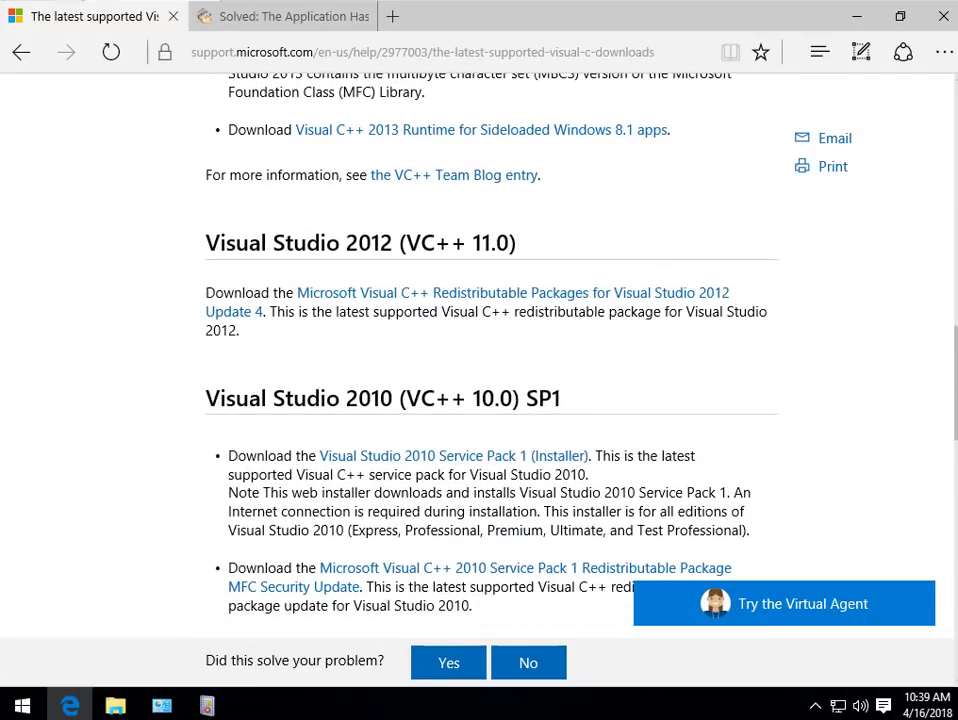
{"action": "scroll", "coordinate": [479, 380], "scroll_direction": "down", "scroll_amount": 1}
{"action": "scroll", "coordinate": [479, 380], "scroll_direction": "down", "scroll_amount": 1}
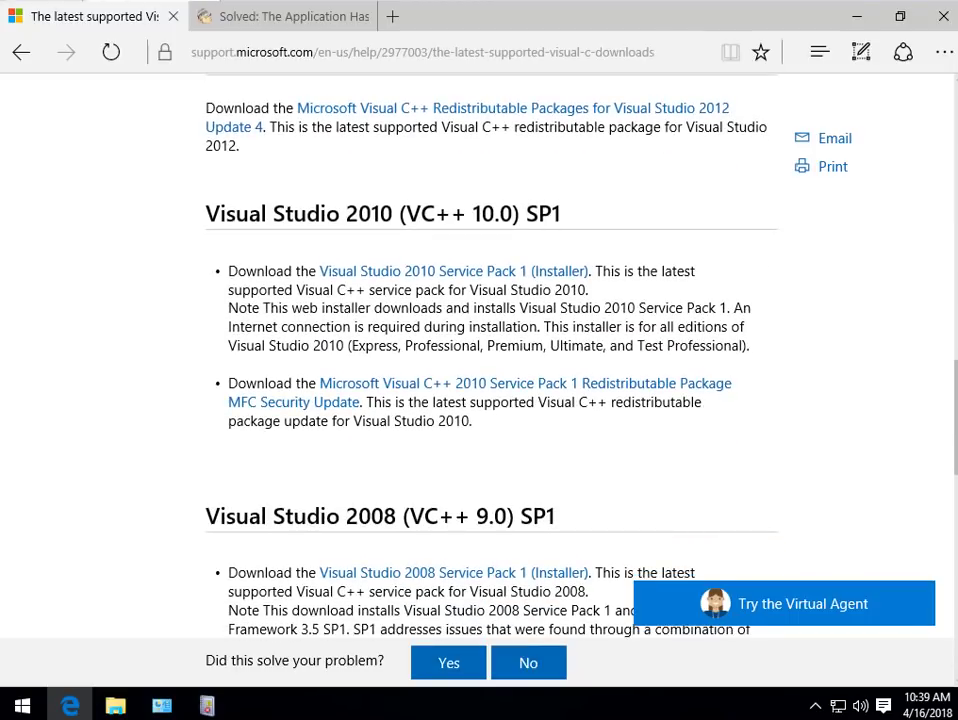
{"action": "double_click", "coordinate": [491, 516]}
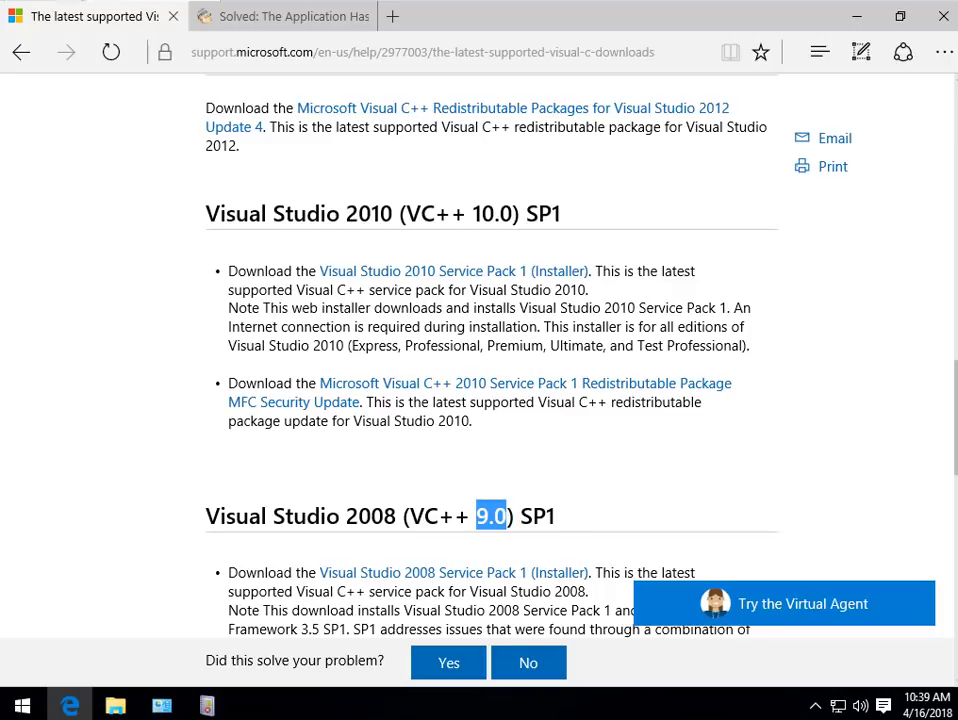
{"action": "scroll", "coordinate": [491, 516], "scroll_direction": "down", "scroll_amount": 4}
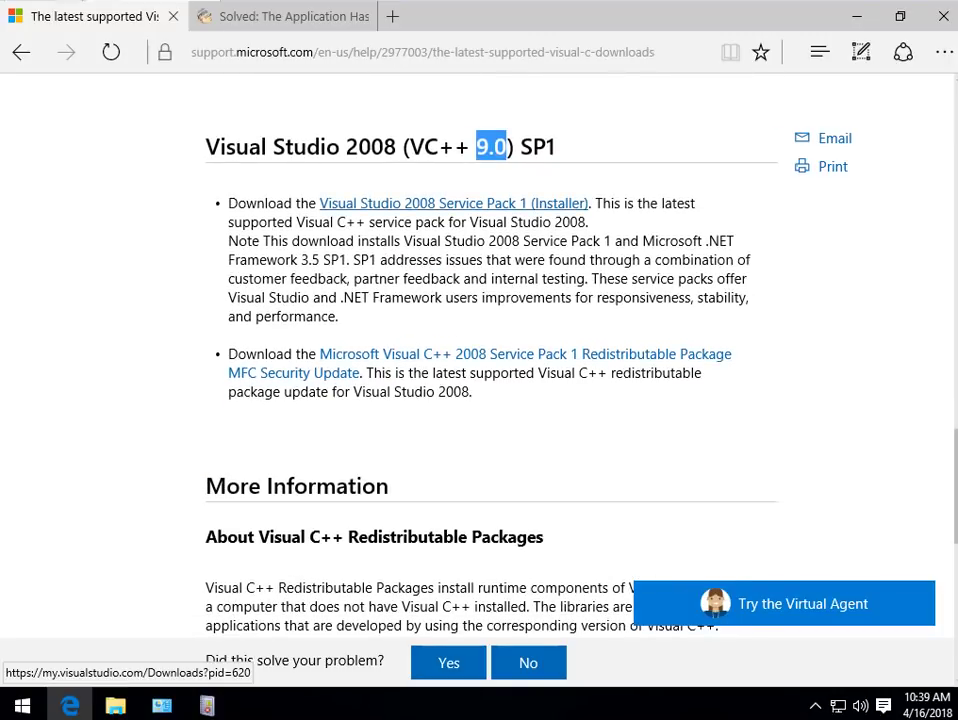
Step: Return to the MajorGeeks article and open its Visual Studio 2008 (VC++ 9.0) SP1 download link
{"action": "left_click", "coordinate": [285, 16]}
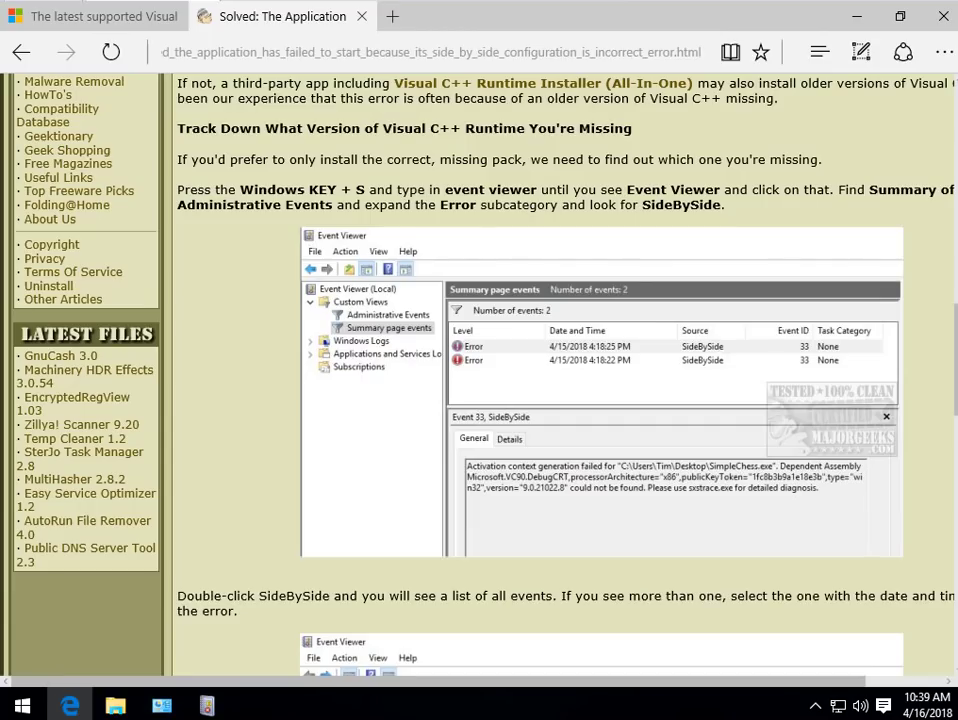
{"action": "scroll", "coordinate": [560, 380], "scroll_direction": "down", "scroll_amount": 7}
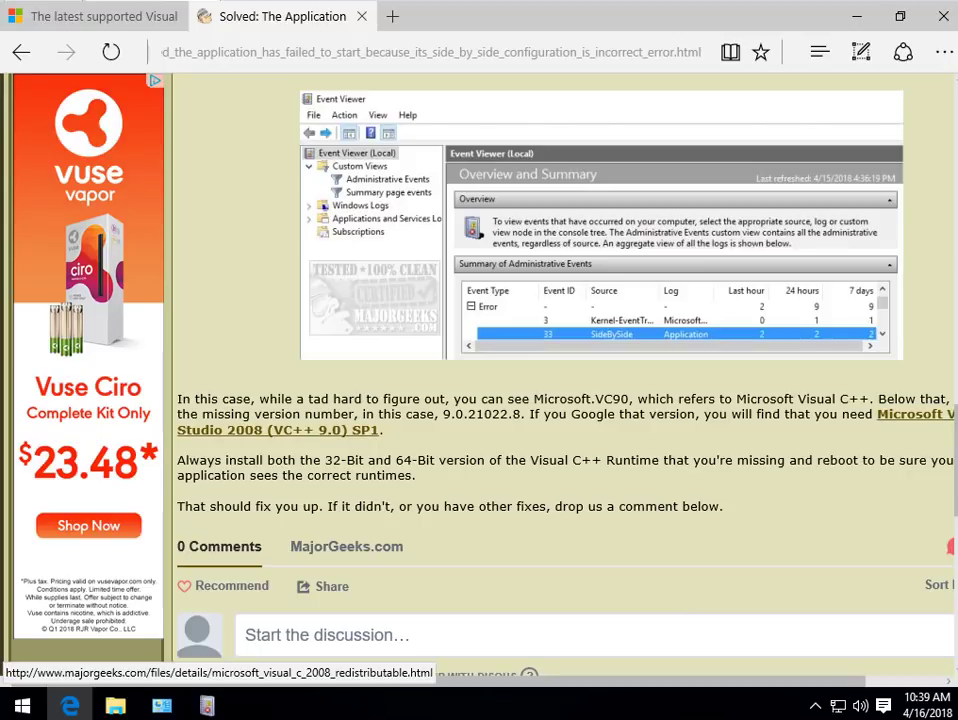
{"action": "left_click", "coordinate": [280, 429]}
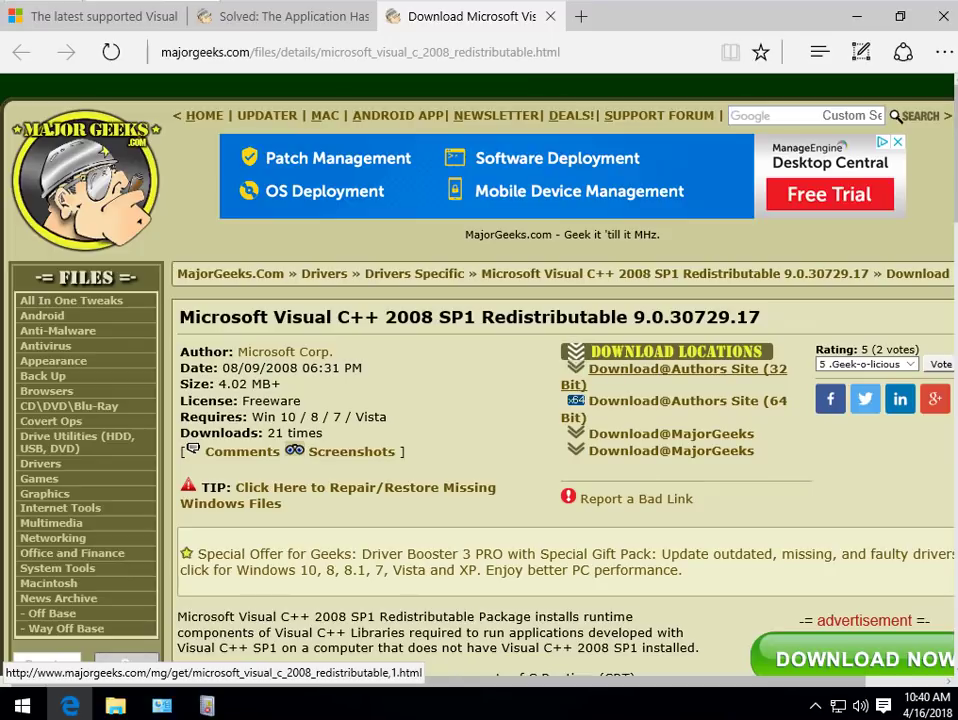
Step: Request the 32-bit and 64-bit Visual C++ 2008 SP1 Redistributable downloads from the author's site, dismiss the notices and close the download pages
{"action": "middle_click", "coordinate": [688, 370]}
{"action": "left_click", "coordinate": [688, 401]}
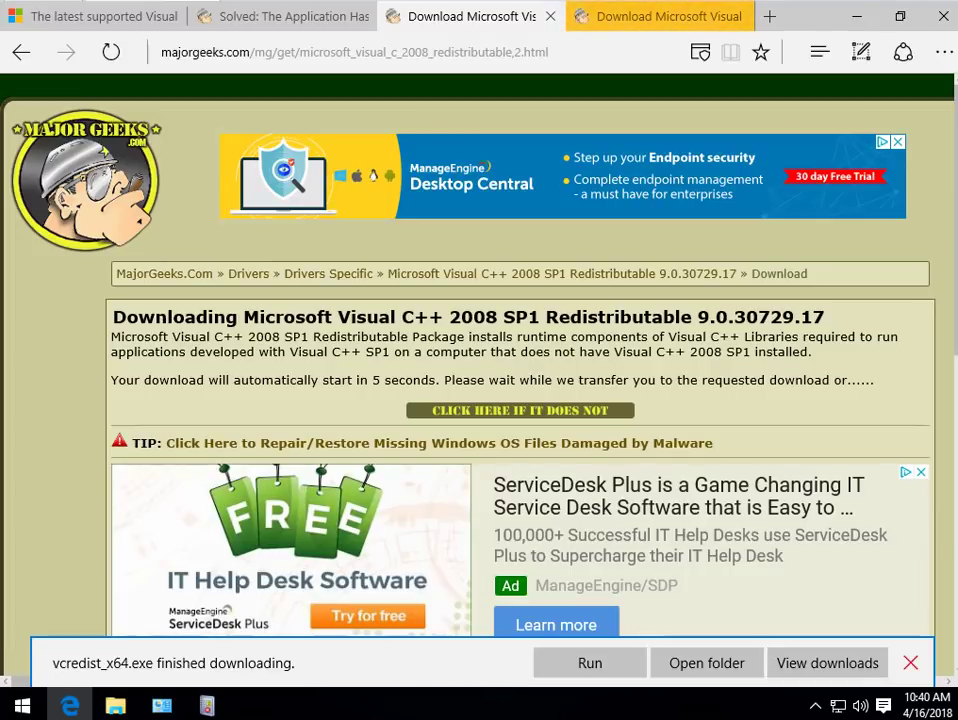
{"action": "left_click", "coordinate": [910, 663]}
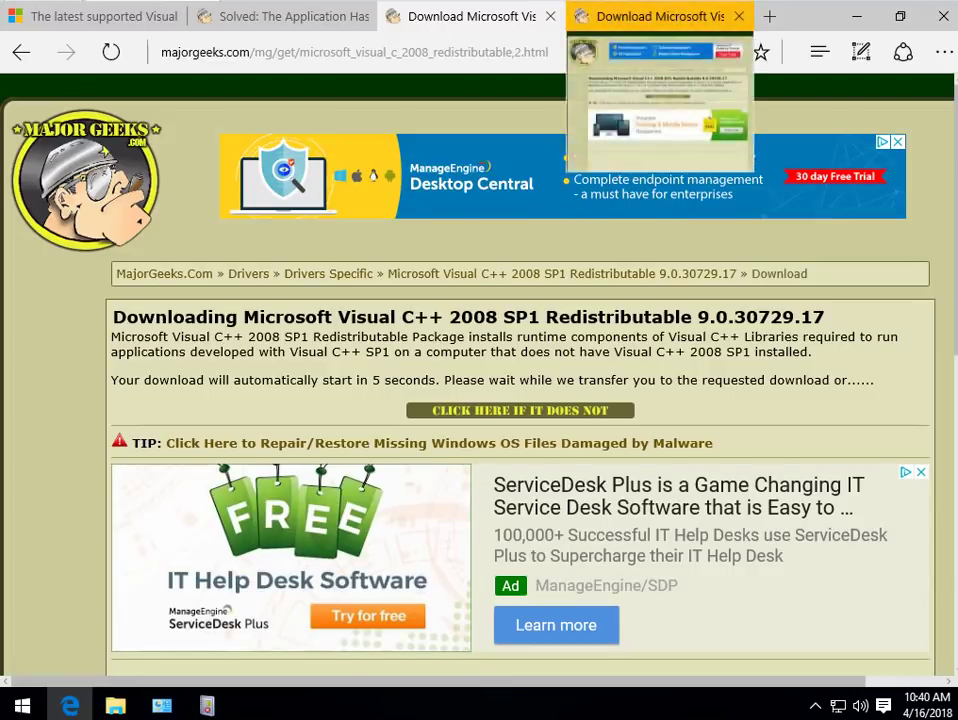
{"action": "left_click", "coordinate": [650, 16]}
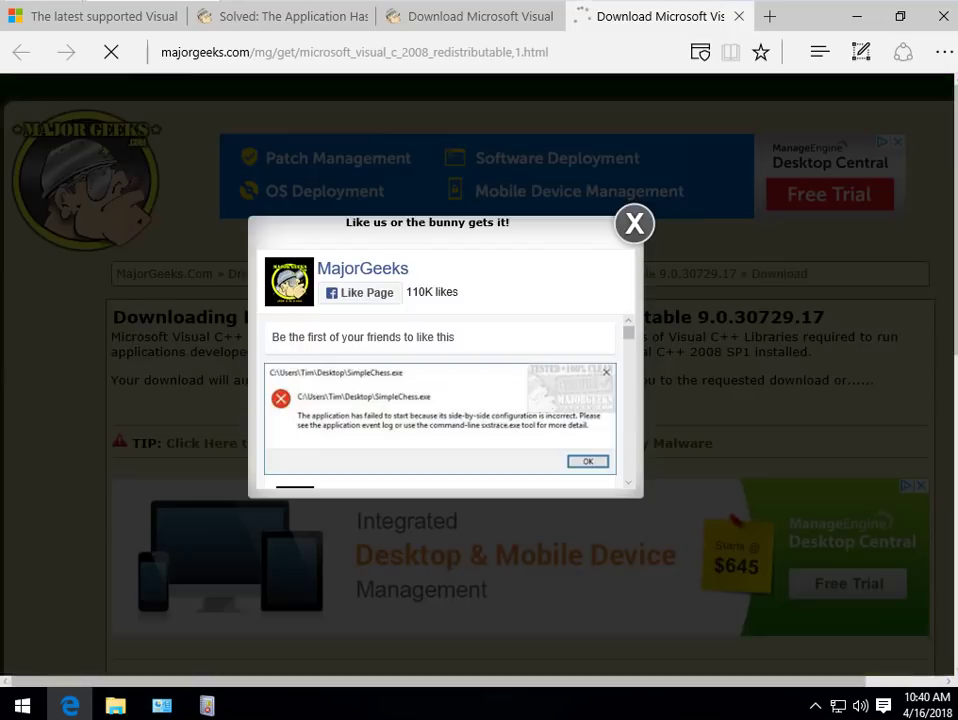
{"action": "left_click", "coordinate": [634, 223]}
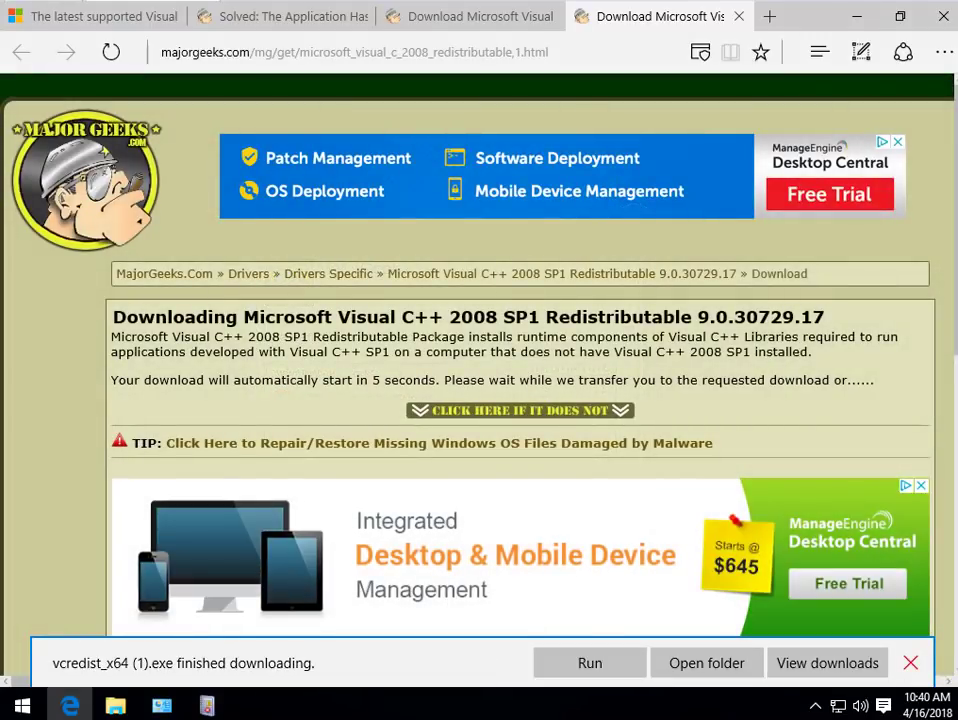
{"action": "left_click", "coordinate": [910, 663]}
{"action": "key", "text": "ctrl+w"}
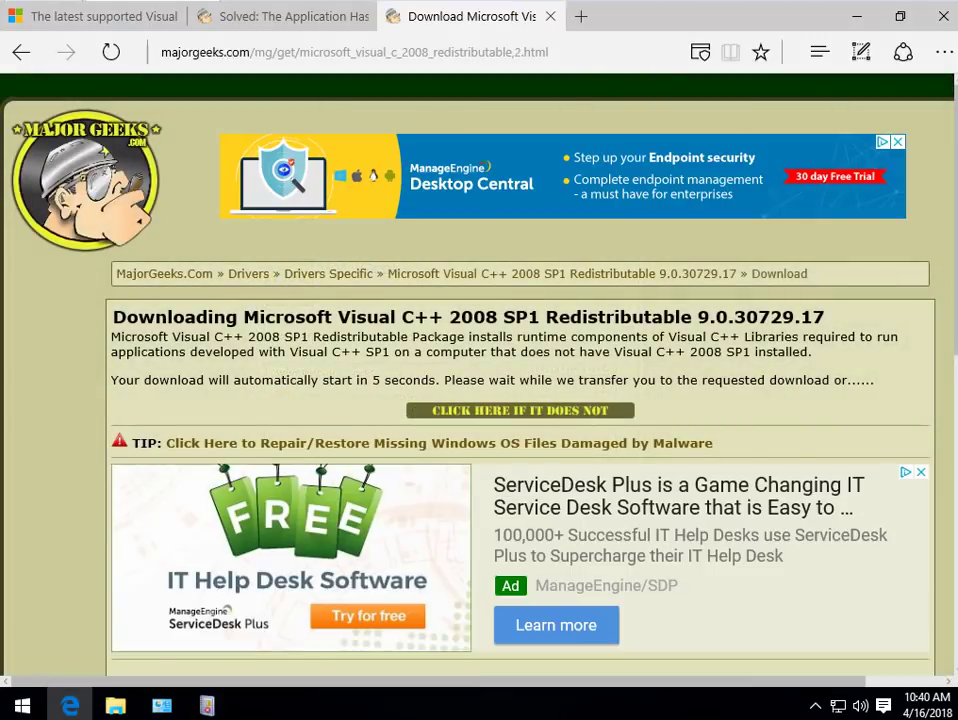
{"action": "key", "text": "ctrl+w"}
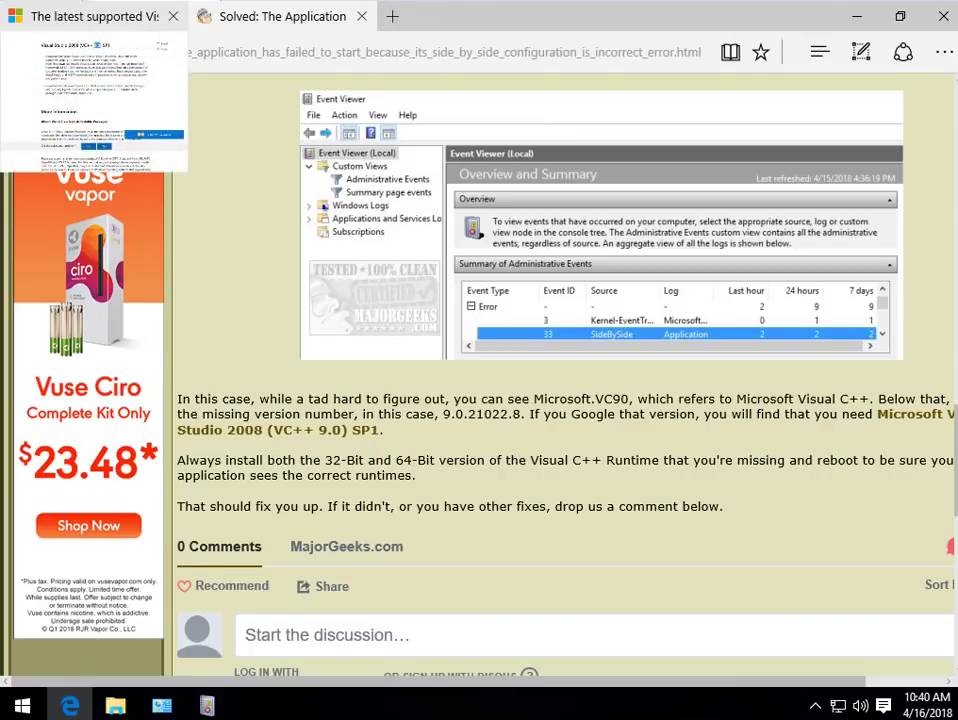
Step: Go back to Microsoft's Visual C++ downloads page and review the Visual Studio 2008 section and the information below it
{"action": "left_click", "coordinate": [100, 16]}
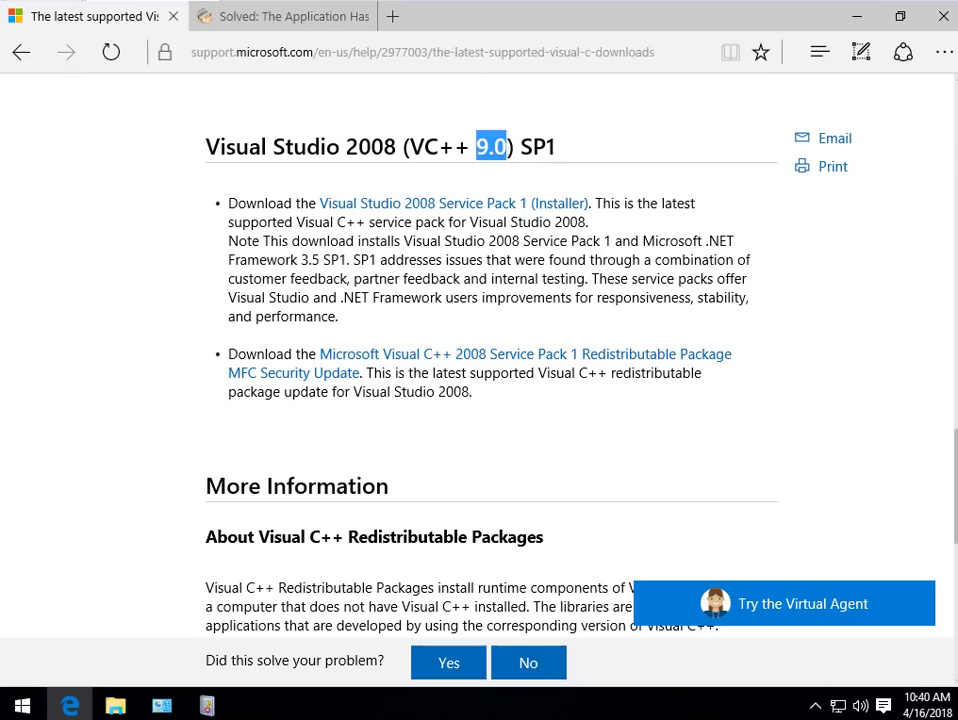
{"action": "scroll", "coordinate": [480, 355], "scroll_direction": "up", "scroll_amount": 4}
{"action": "scroll", "coordinate": [480, 355], "scroll_direction": "down", "scroll_amount": 6}
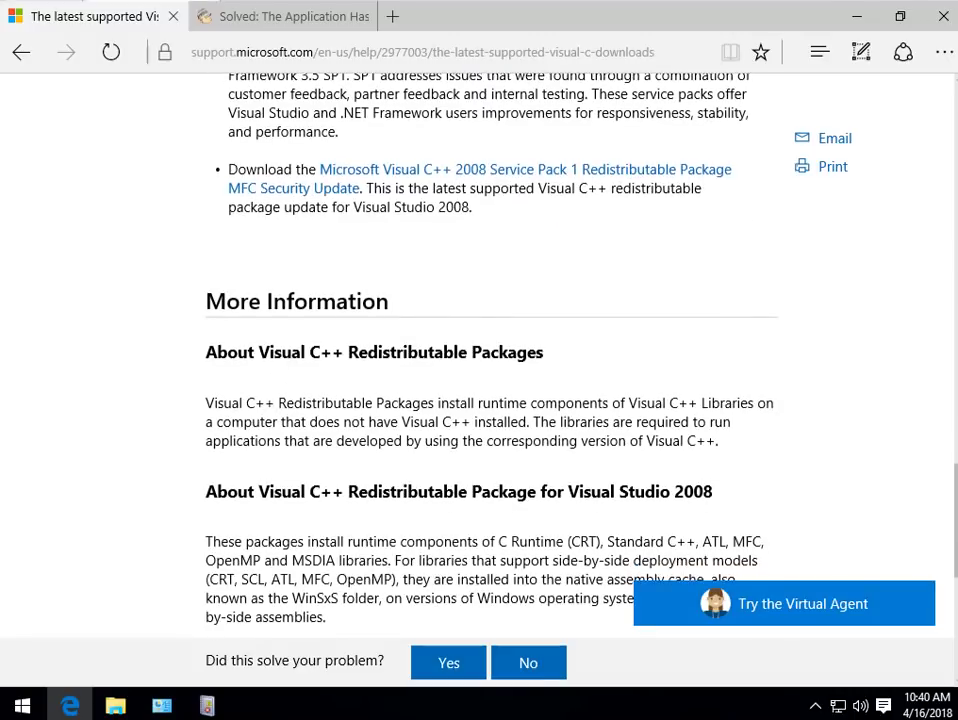
{"action": "scroll", "coordinate": [480, 355], "scroll_direction": "up", "scroll_amount": 2}
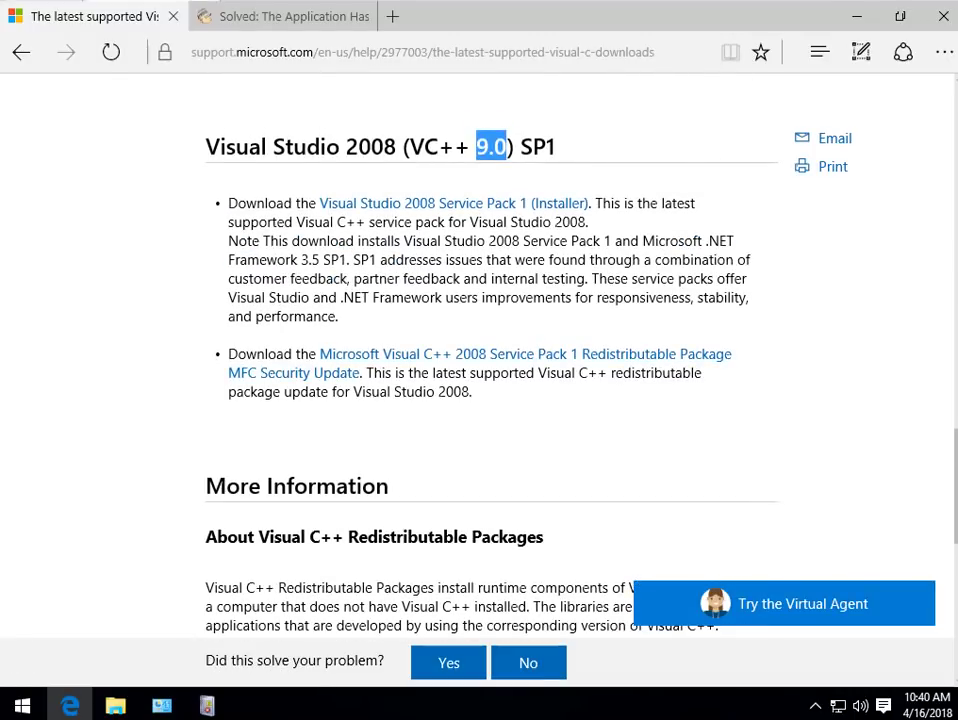
Step: Search Windows for "pro" and open Programs and Features
{"action": "key", "text": "super+s"}
{"action": "type", "text": "p"}
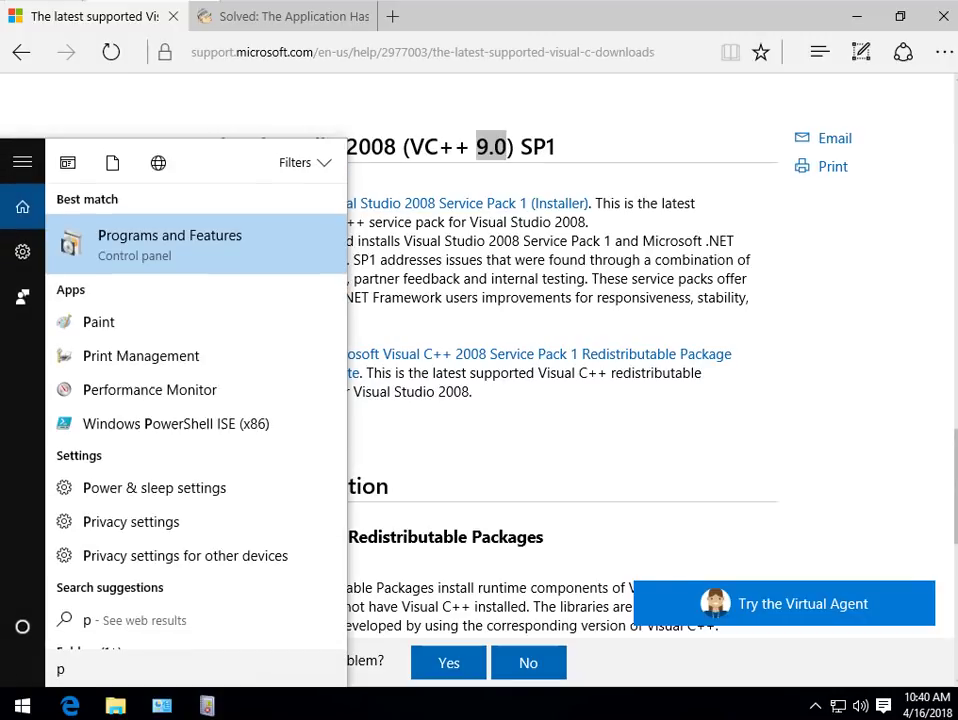
{"action": "type", "text": "ro"}
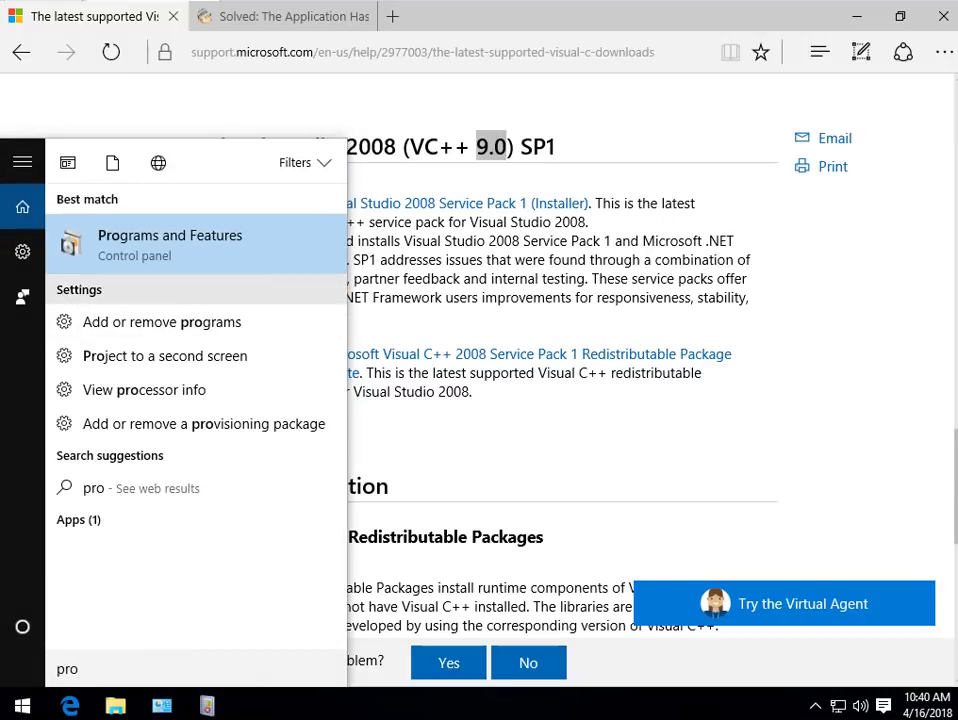
{"action": "key", "text": "Return"}
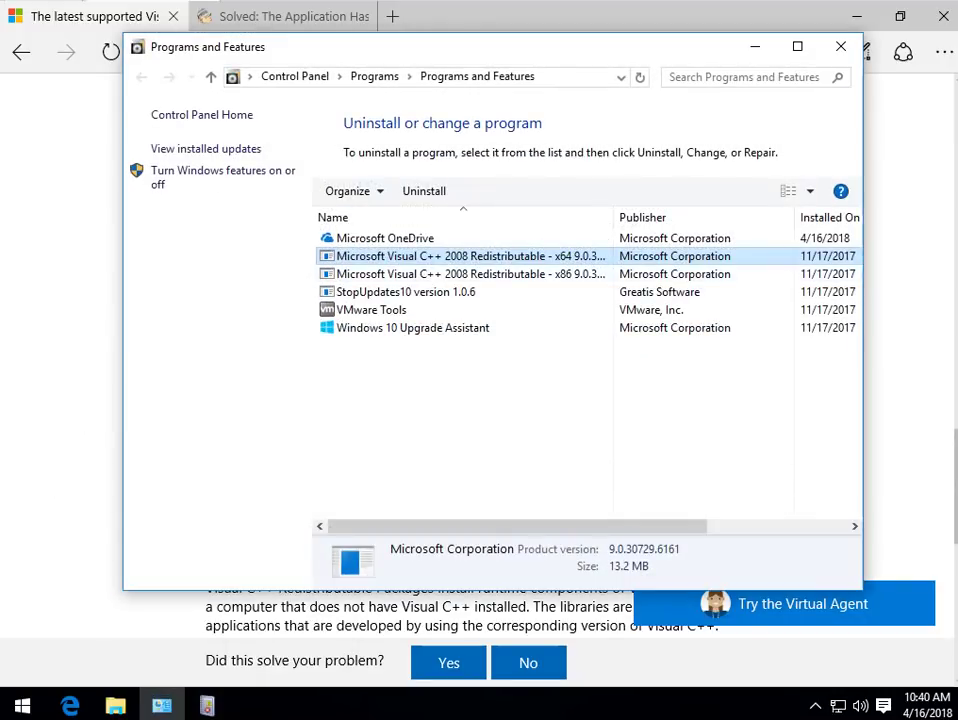
{"action": "right_click", "coordinate": [489, 258]}
{"action": "left_click", "coordinate": [541, 271]}
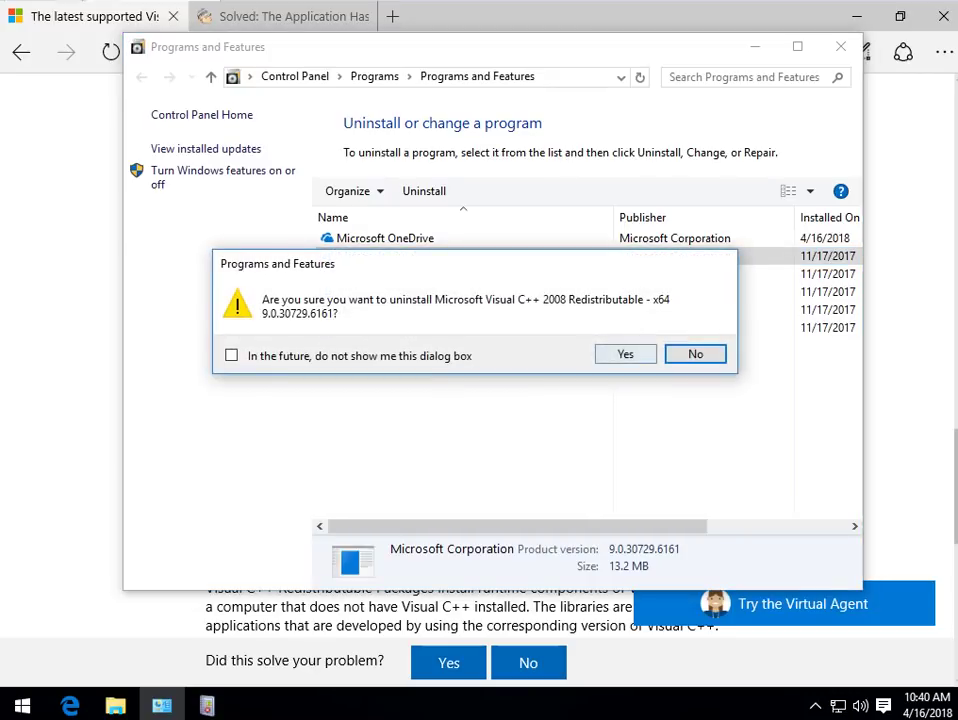
{"action": "left_click", "coordinate": [695, 354]}
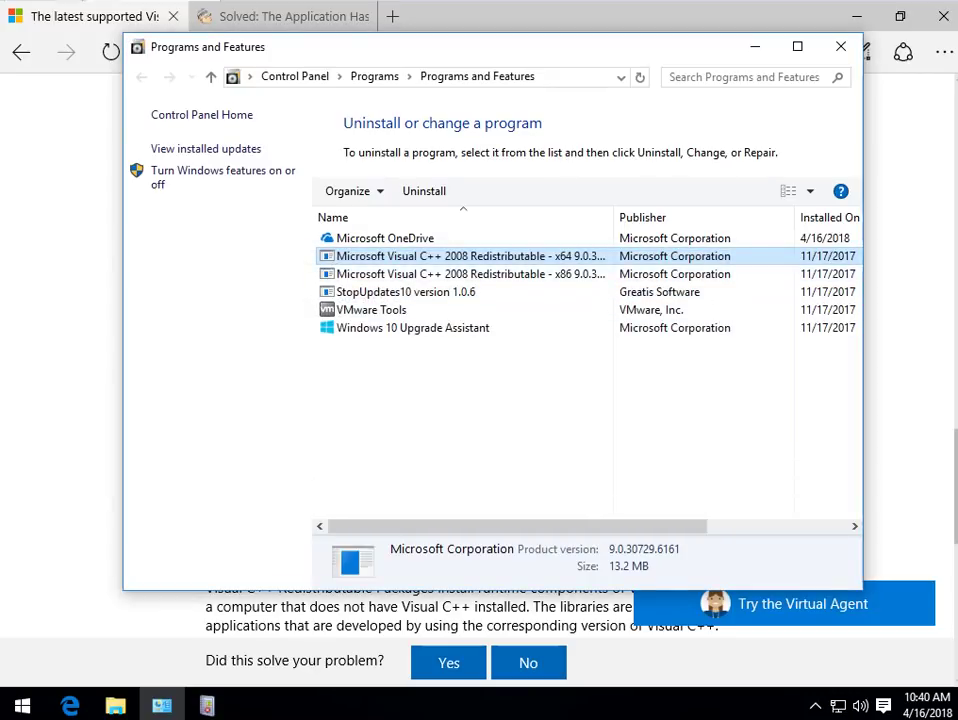
Step: Uninstall the x64 Microsoft Visual C++ 2008 Redistributable and allow the system change
{"action": "key", "text": "shift+F10"}
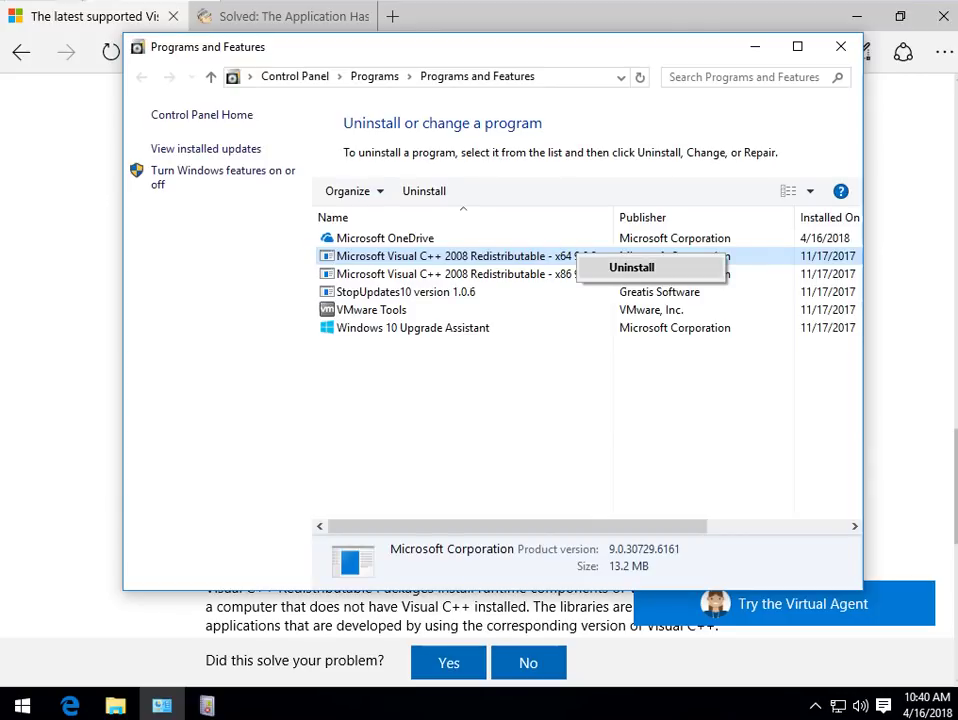
{"action": "key", "text": "Return"}
{"action": "key", "text": "y"}
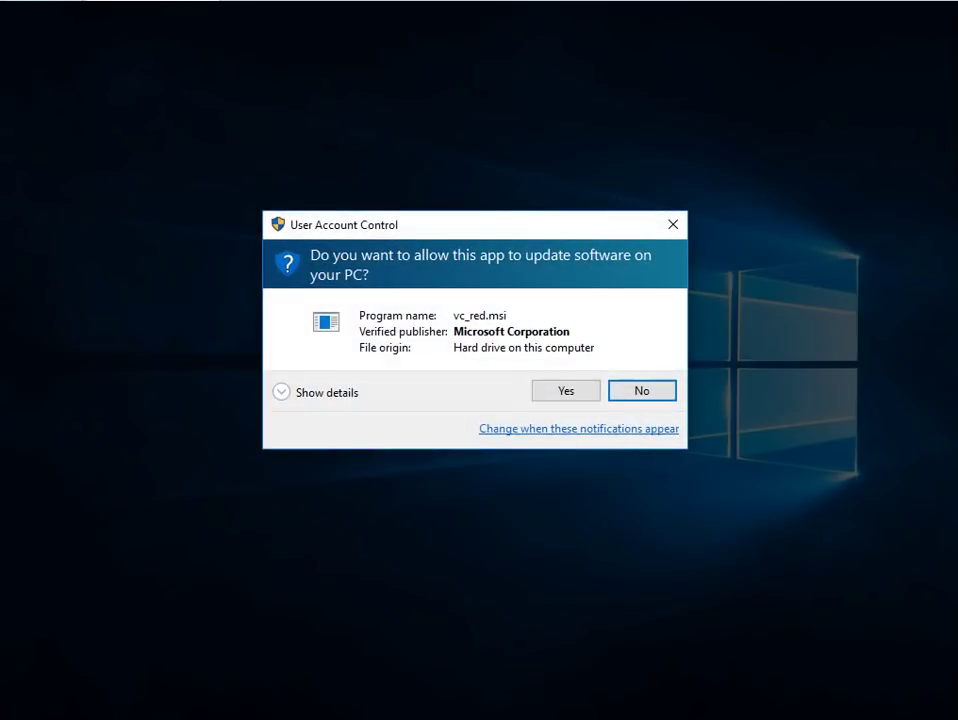
{"action": "key", "text": "alt+y"}
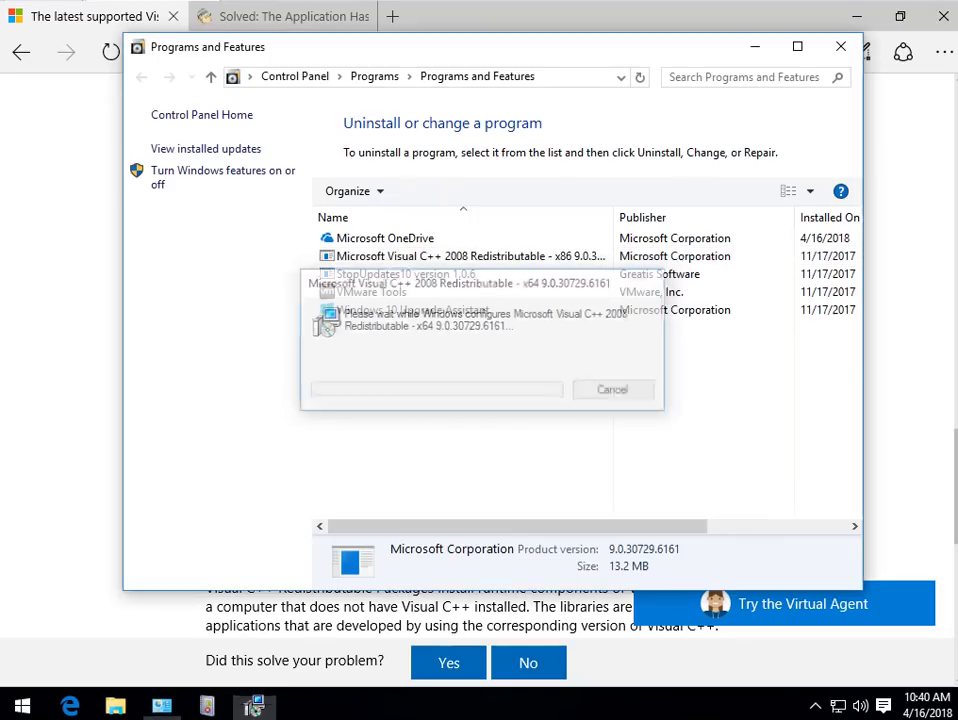
Step: Uninstall the x86 Microsoft Visual C++ 2008 Redistributable, allow the system change and close Programs and Features
{"action": "right_click", "coordinate": [450, 263]}
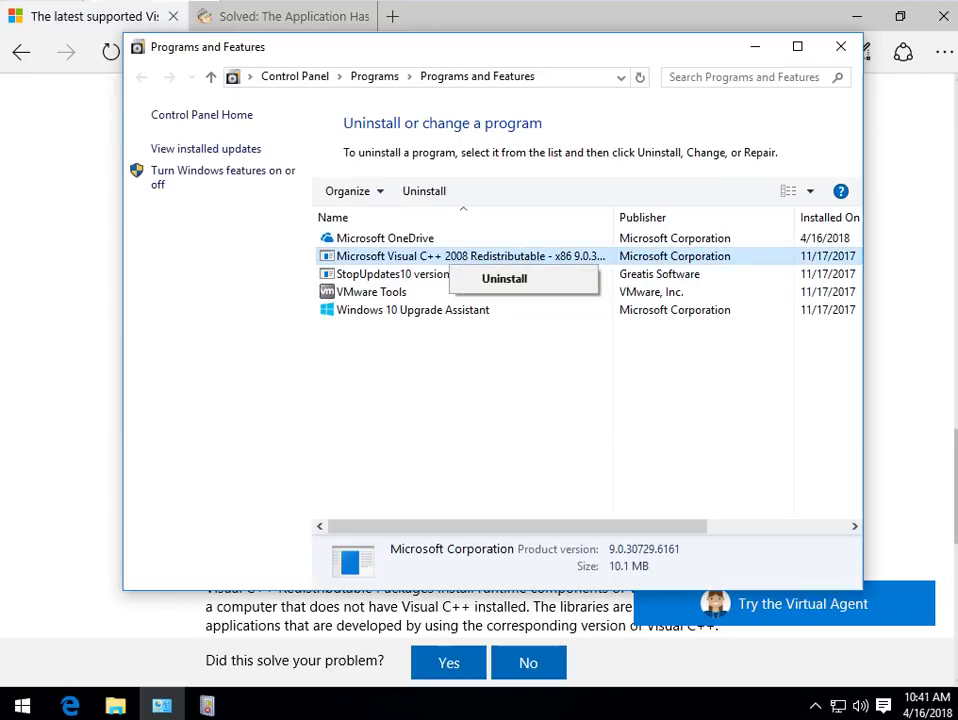
{"action": "key", "text": "Return"}
{"action": "key", "text": "y"}
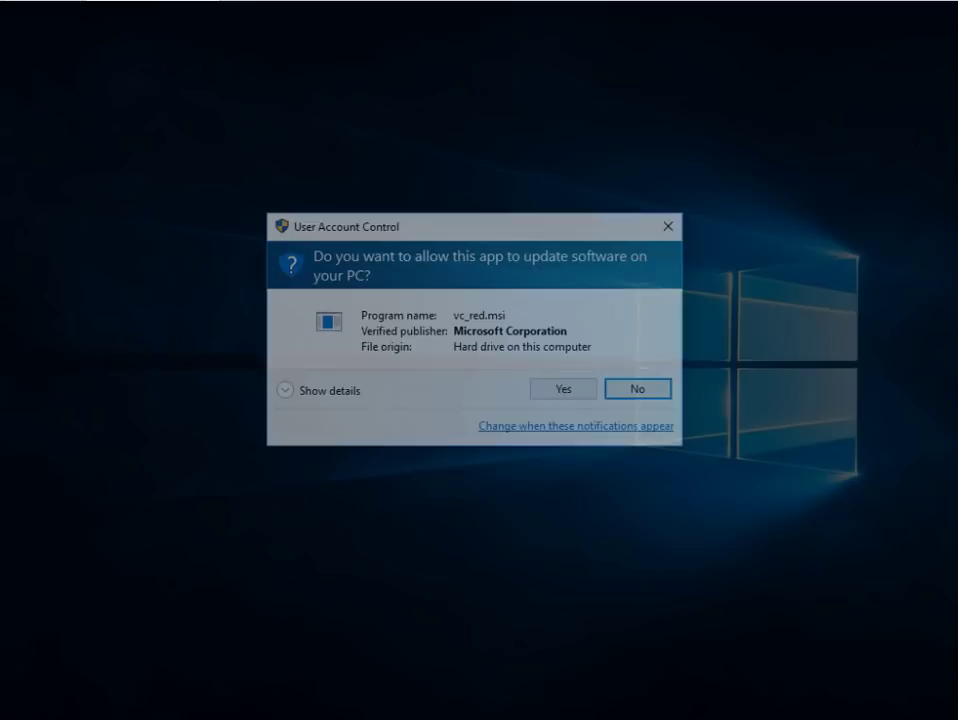
{"action": "key", "text": "Left"}
{"action": "key", "text": "Return"}
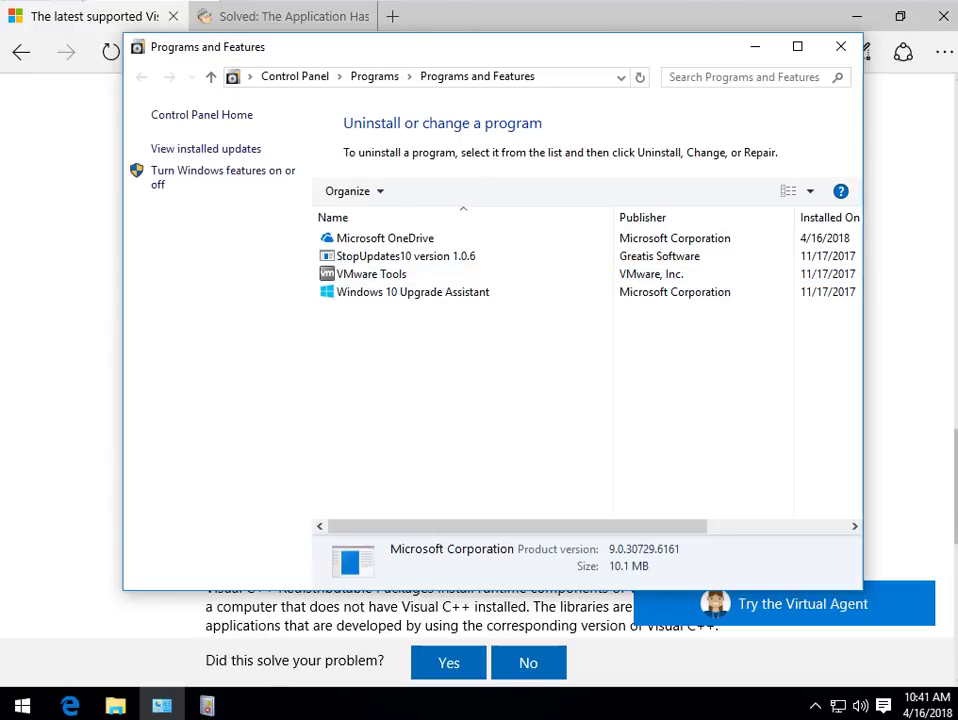
{"action": "left_click", "coordinate": [841, 46]}
Step: Switch to the MajorGeeks side-by-side error article, reload it and review the fixes from the registry check through the Event Viewer instructions
{"action": "left_click", "coordinate": [283, 16]}
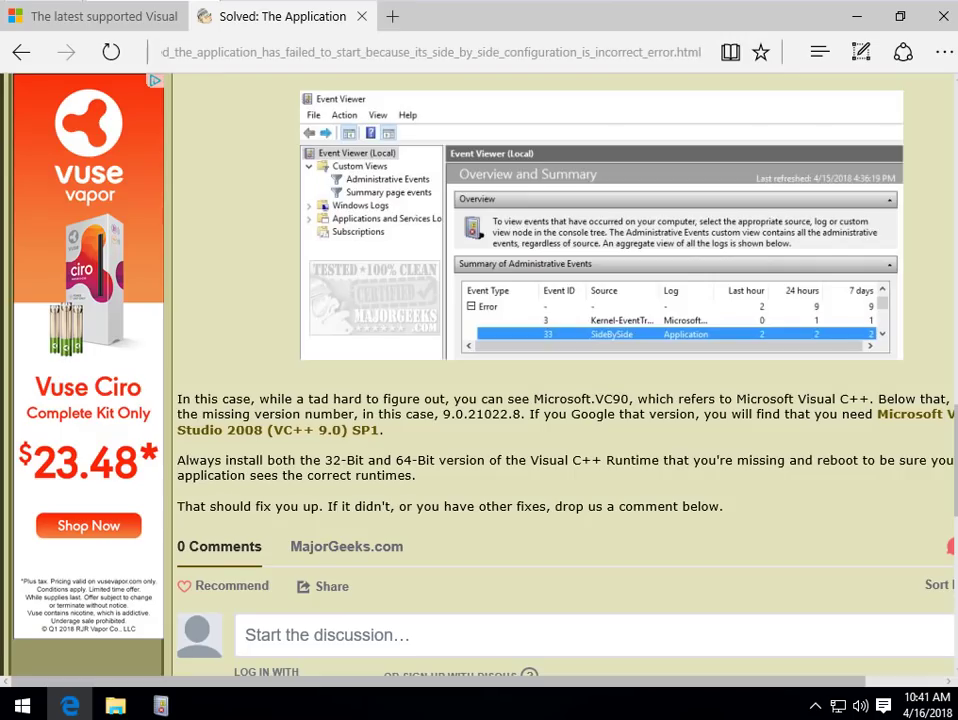
{"action": "key", "text": "F5"}
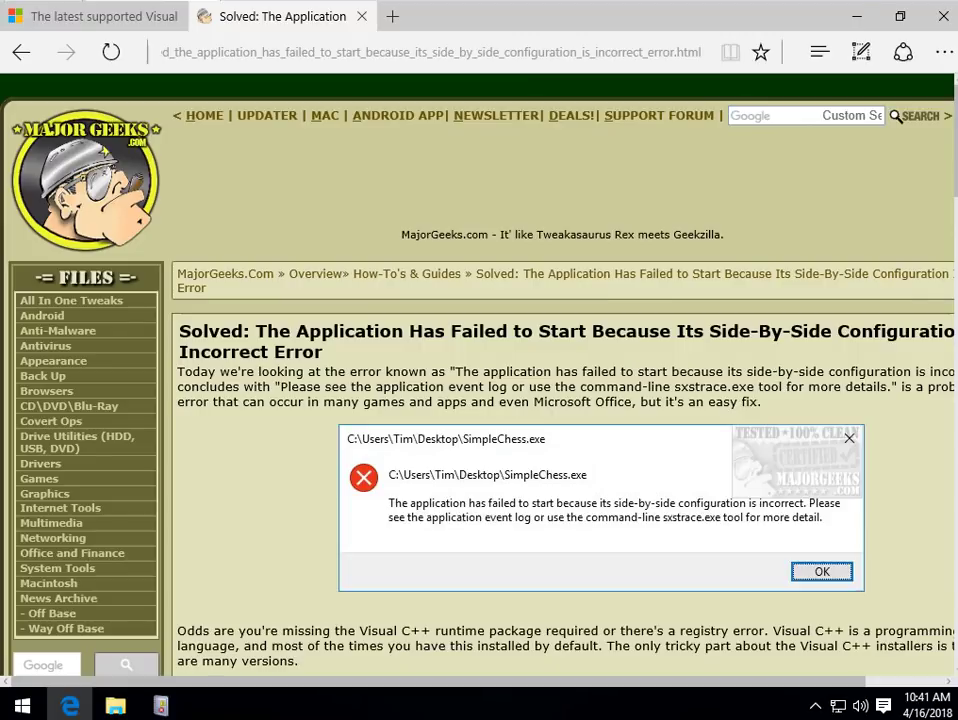
{"action": "scroll", "coordinate": [480, 377], "scroll_direction": "down", "scroll_amount": 5}
{"action": "scroll", "coordinate": [480, 377], "scroll_direction": "down", "scroll_amount": 2}
{"action": "scroll", "coordinate": [480, 377], "scroll_direction": "up", "scroll_amount": 3}
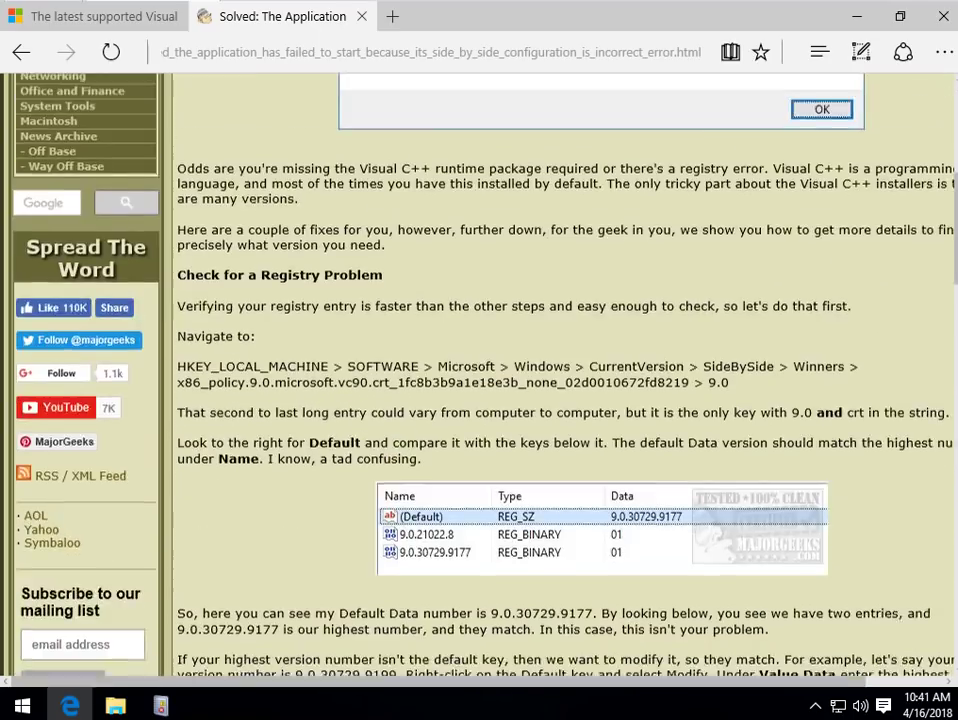
{"action": "left_click_drag", "start_coordinate": [460, 239], "coordinate": [255, 346]}
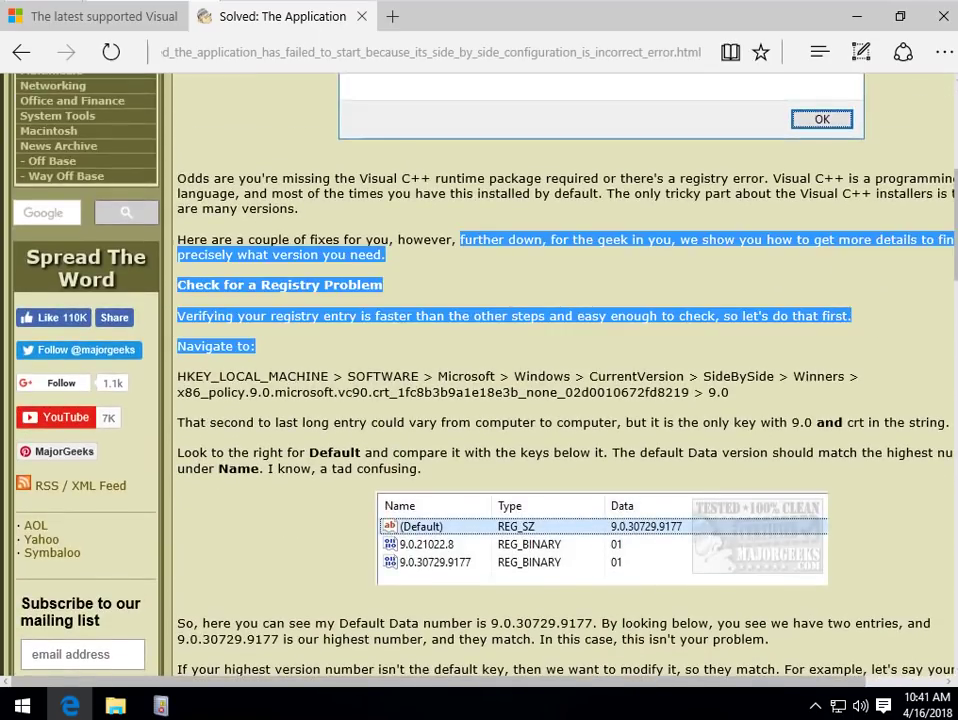
{"action": "left_click", "coordinate": [440, 348]}
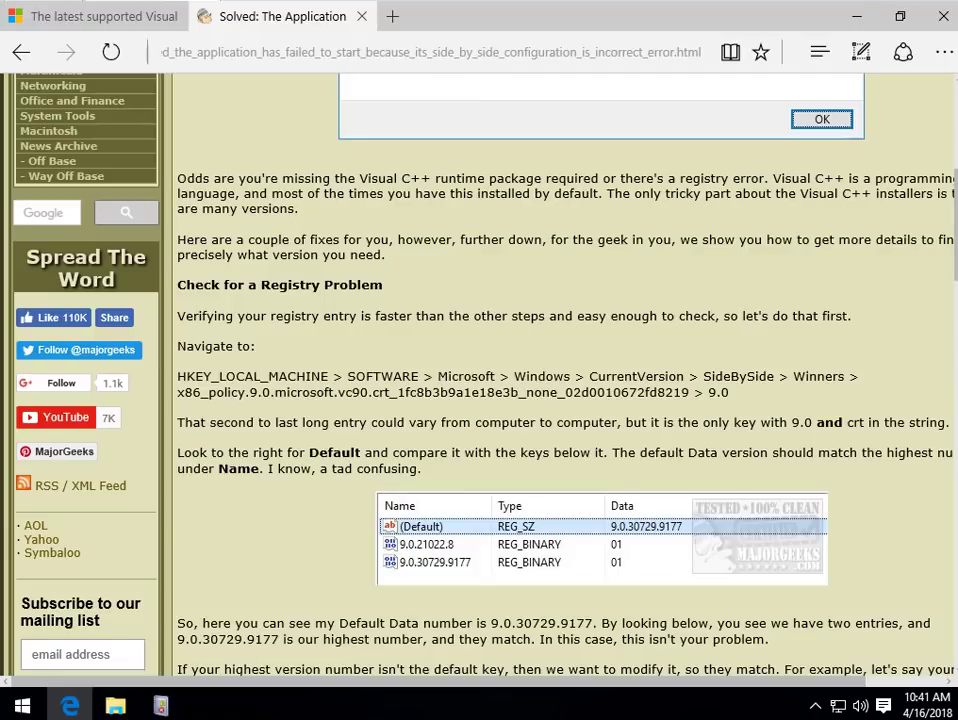
{"action": "scroll", "coordinate": [565, 375], "scroll_direction": "down", "scroll_amount": 1}
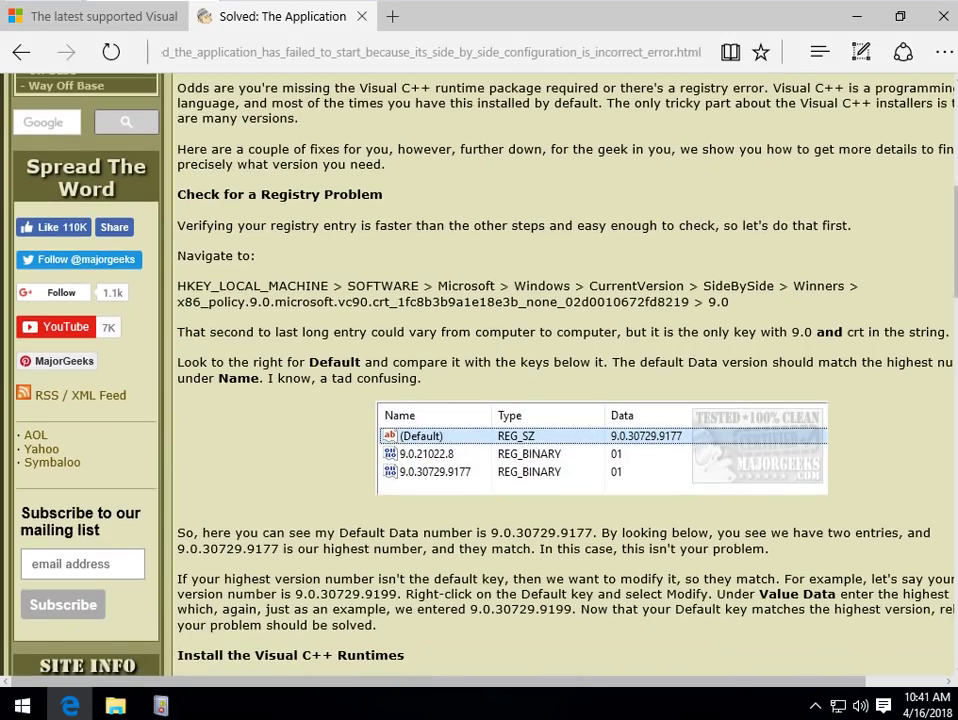
{"action": "scroll", "coordinate": [565, 375], "scroll_direction": "down", "scroll_amount": 15}
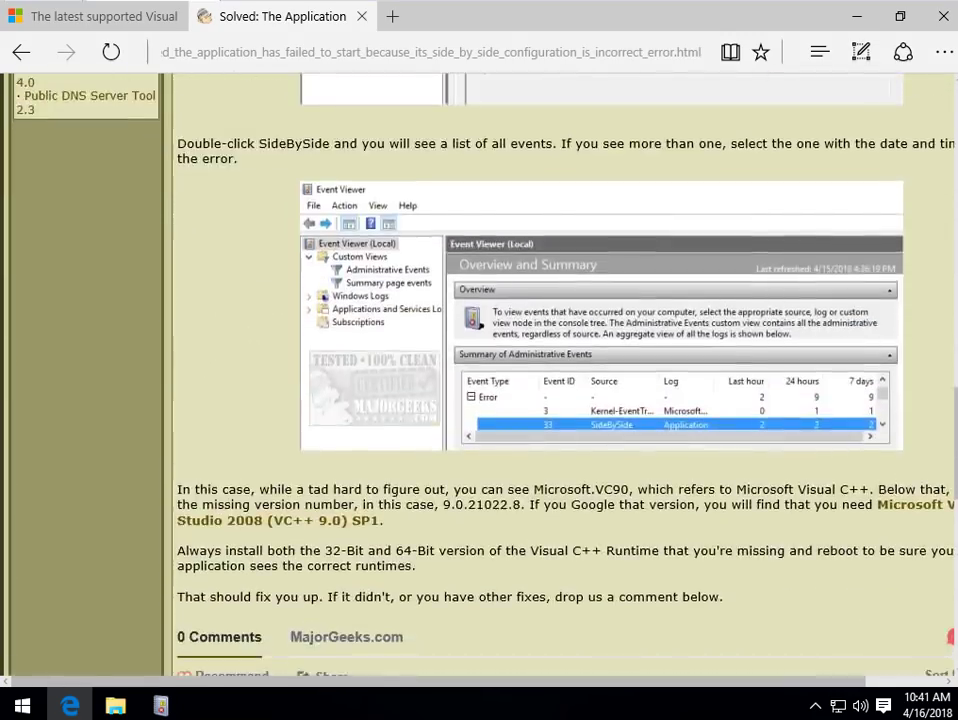
{"action": "scroll", "coordinate": [565, 375], "scroll_direction": "up", "scroll_amount": 20}
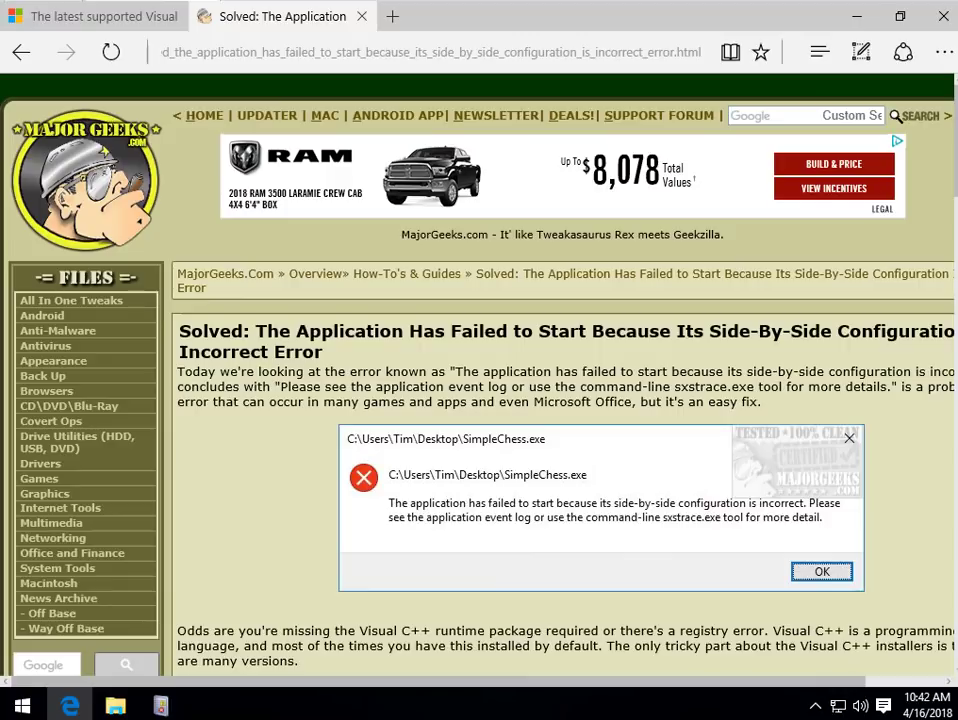
Step: Go through the article again from its introduction and examine the section on installing the Visual C++ runtimes
{"action": "scroll", "coordinate": [480, 380], "scroll_direction": "down", "scroll_amount": 3}
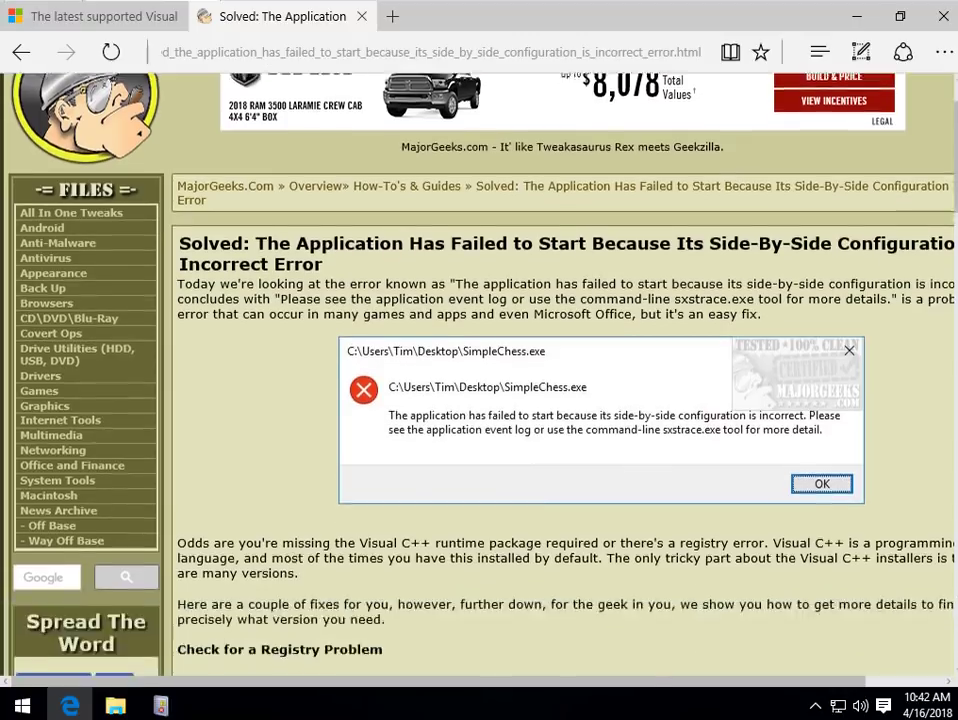
{"action": "scroll", "coordinate": [560, 380], "scroll_direction": "down", "scroll_amount": 5}
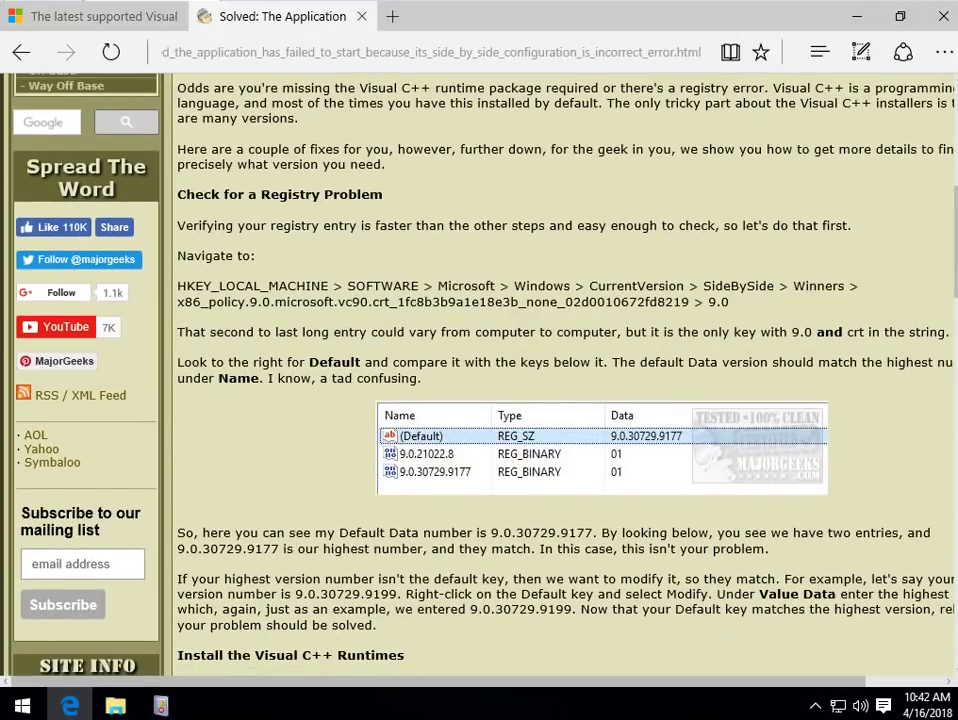
{"action": "scroll", "coordinate": [560, 380], "scroll_direction": "down", "scroll_amount": 11}
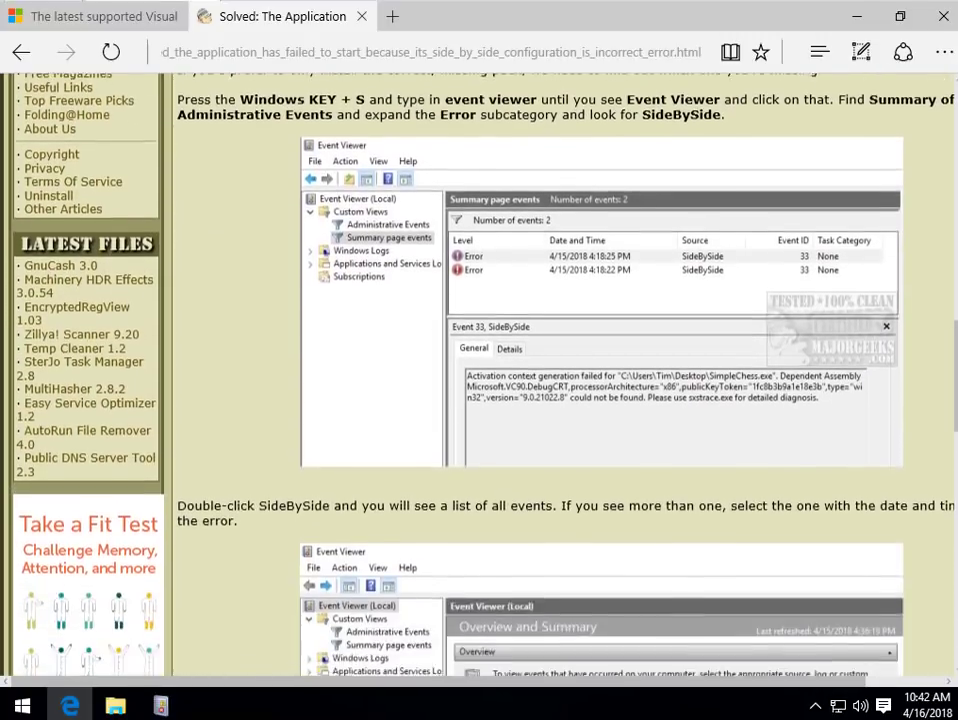
{"action": "scroll", "coordinate": [560, 380], "scroll_direction": "up", "scroll_amount": 5}
{"action": "scroll", "coordinate": [560, 380], "scroll_direction": "up", "scroll_amount": 5}
{"action": "scroll", "coordinate": [560, 380], "scroll_direction": "down", "scroll_amount": 4}
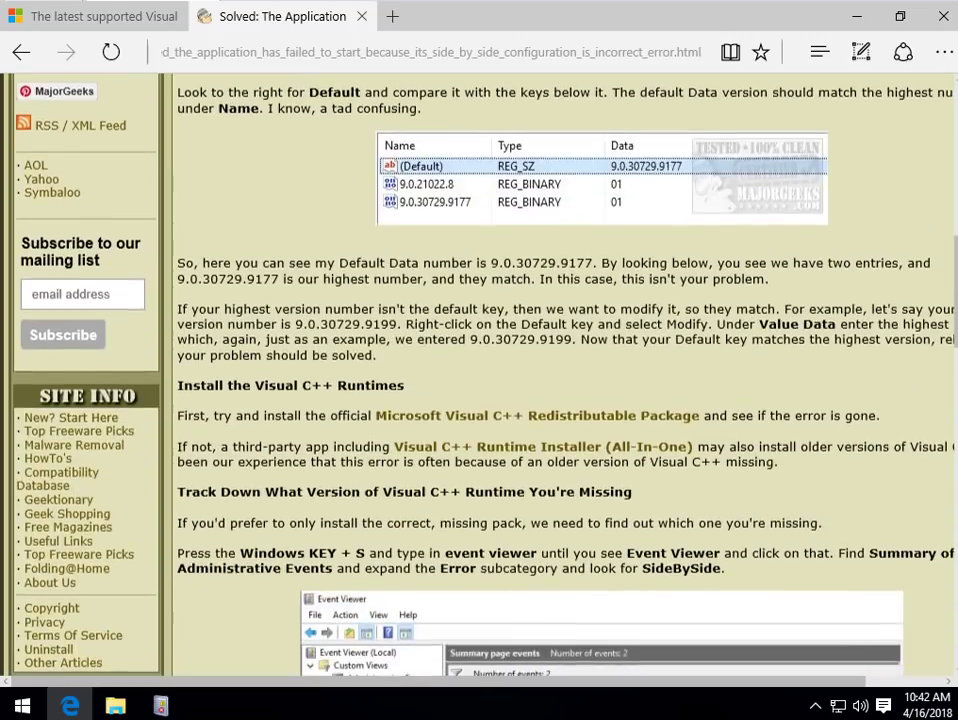
{"action": "scroll", "coordinate": [560, 380], "scroll_direction": "down", "scroll_amount": 1}
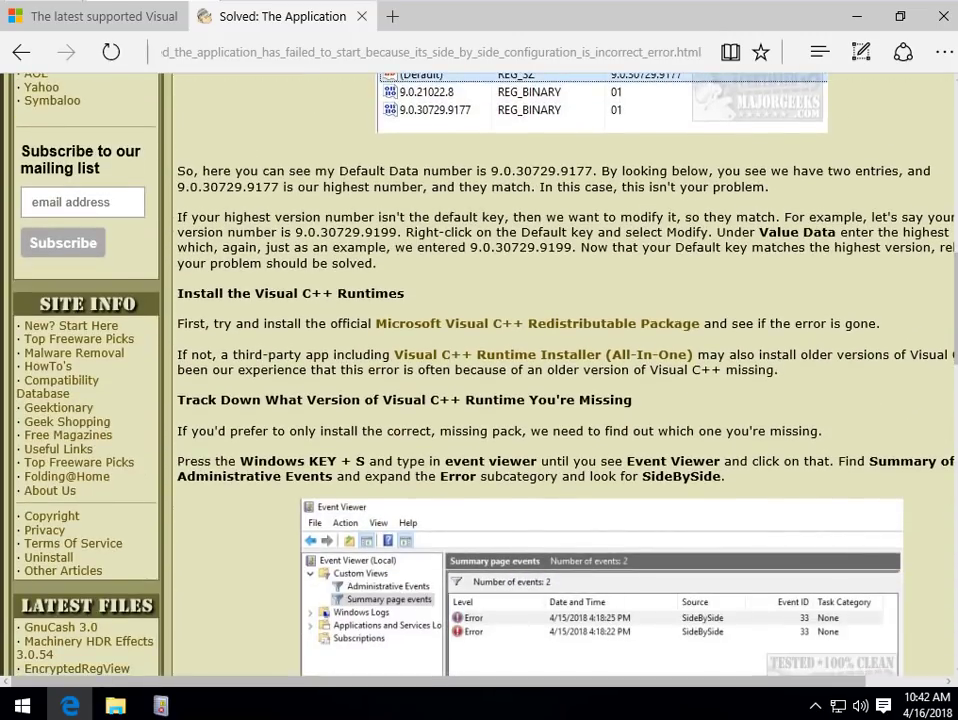
Step: Highlight the third-party installer paragraph, view the Visual C++ Runtime Installer (All-In-One) page, and close that page and the article
{"action": "left_click_drag", "start_coordinate": [177, 354], "coordinate": [778, 370]}
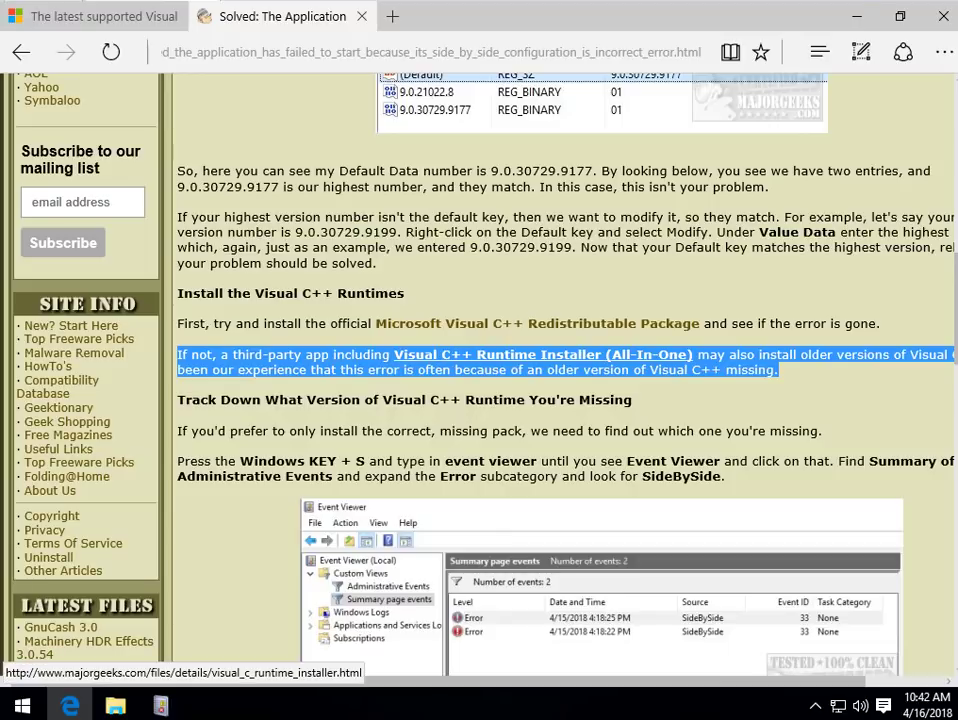
{"action": "left_click", "coordinate": [540, 355]}
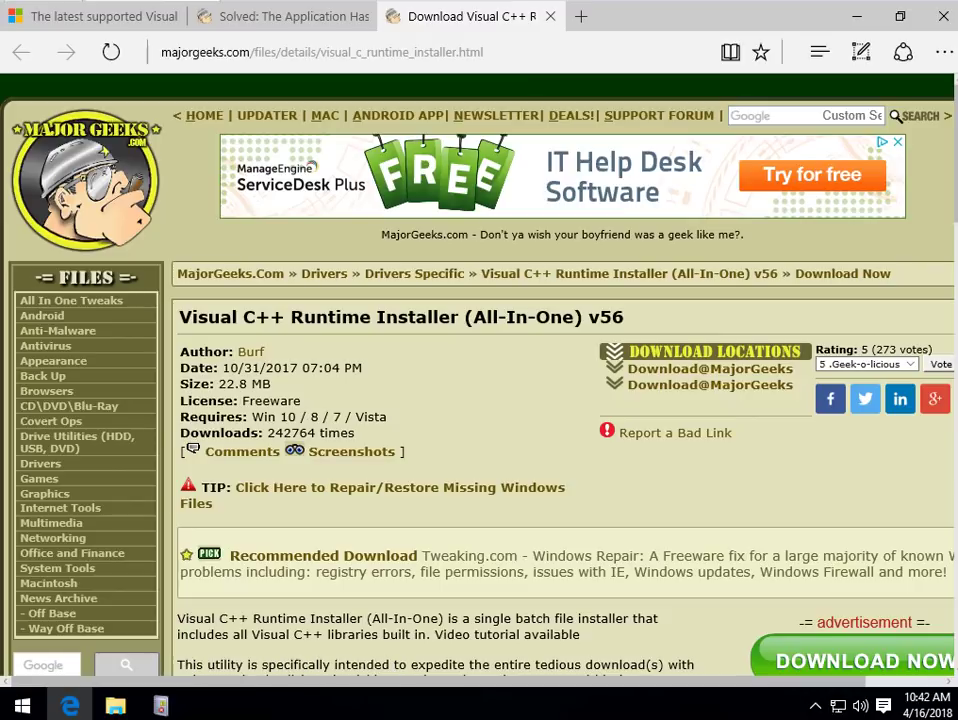
{"action": "key", "text": "ctrl+w"}
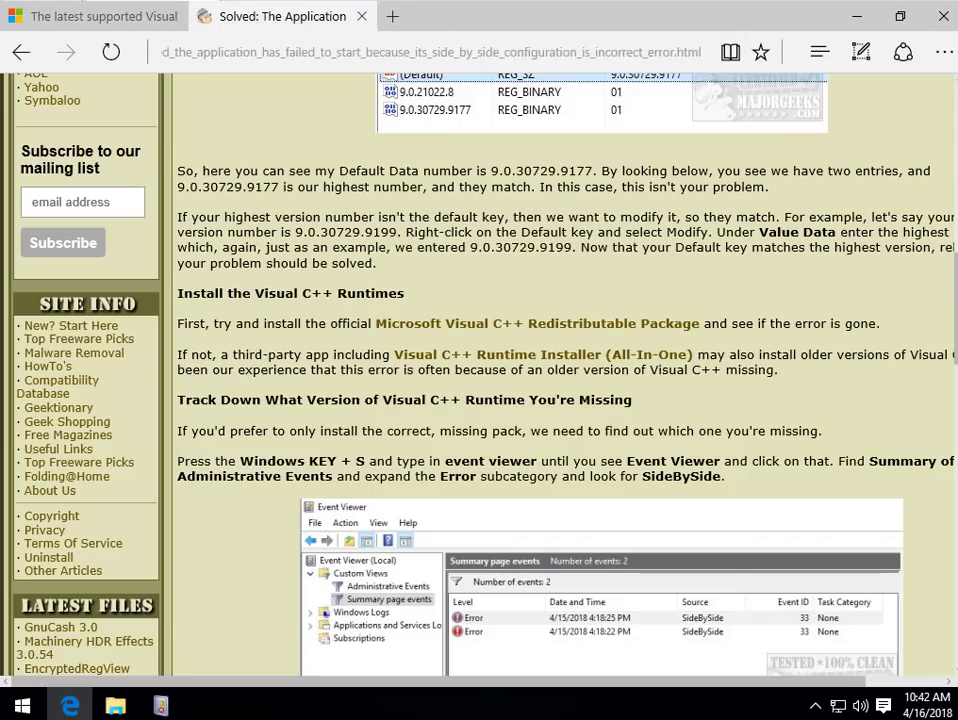
{"action": "key", "text": "ctrl+w"}
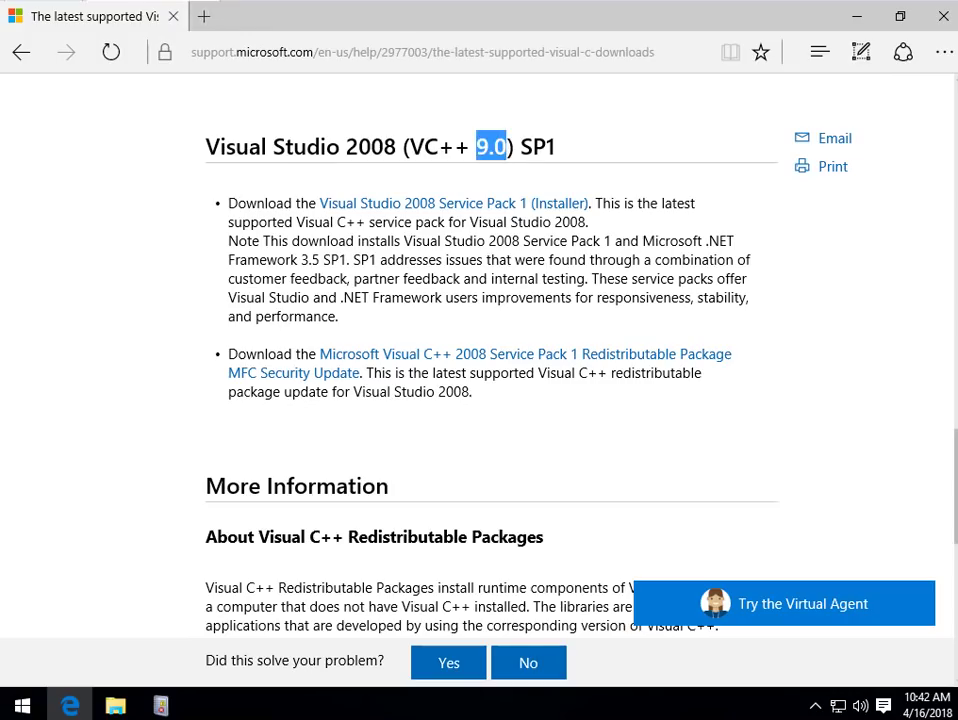